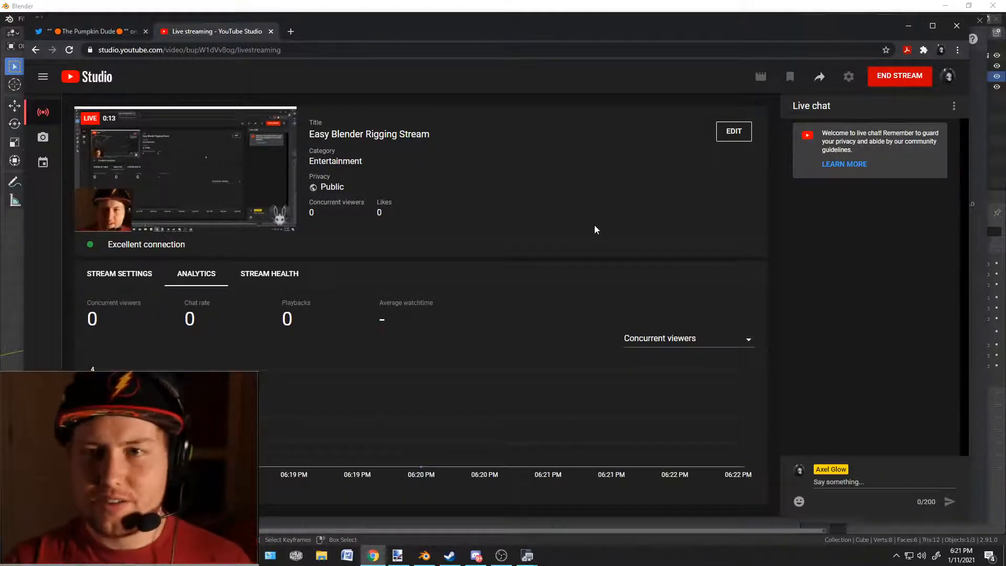
- Glance at the OBS streaming window, and post "Hello!" in the stream's live chat on YouTube Studio
click(501, 556)
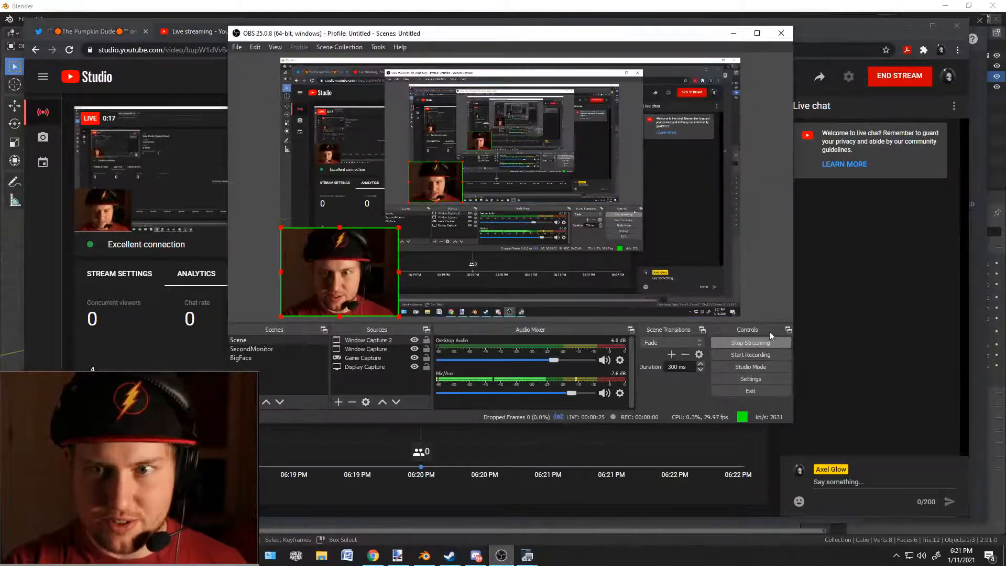
click(822, 182)
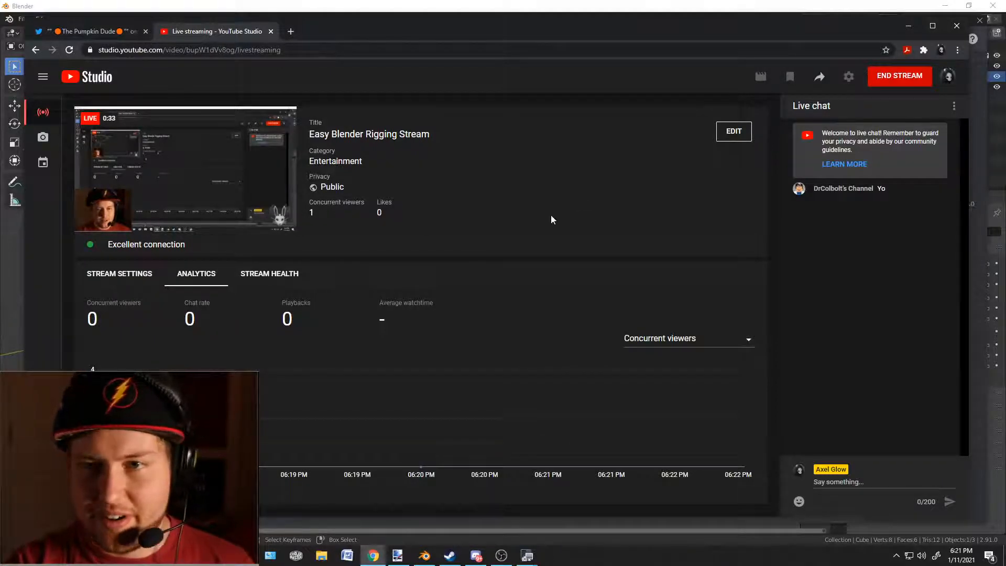
click(862, 479)
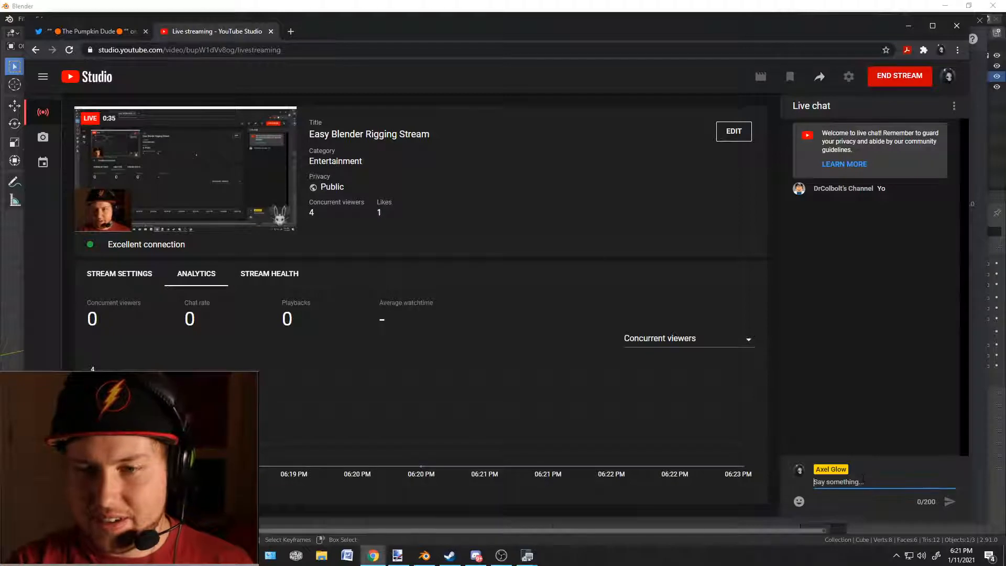
text(Hello)
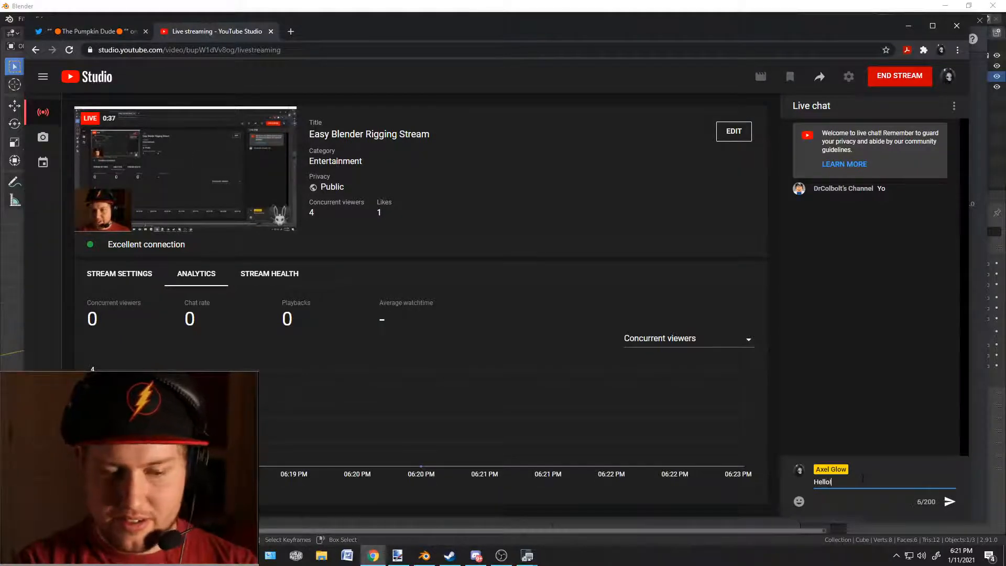
text(!)
key(Return)
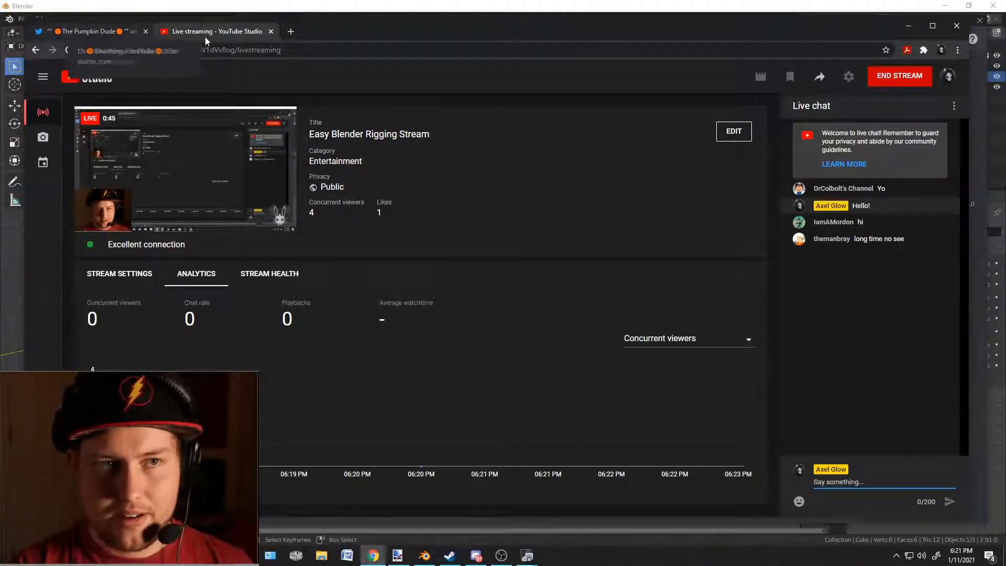
- Move the browser window aside, minimize Discord, and bring Blender to the front
drag(464, 44, 103, 77)
drag(460, 65, 59, 72)
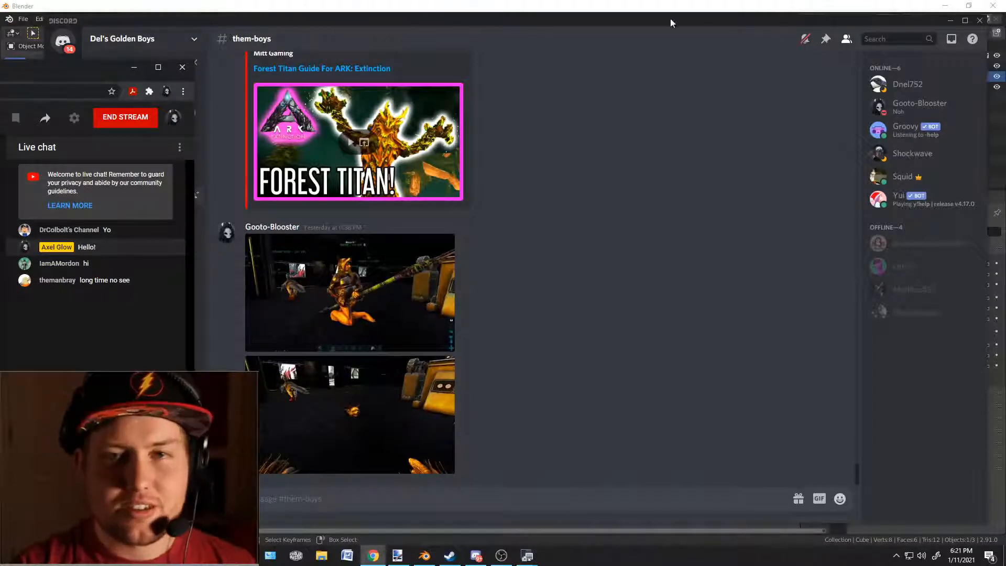
drag(61, 73, 64, 73)
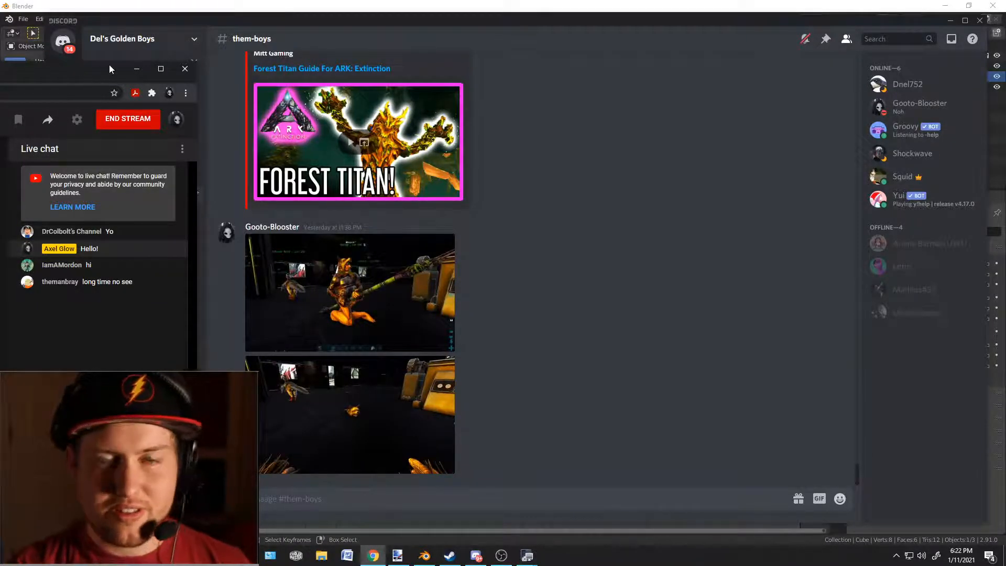
click(951, 22)
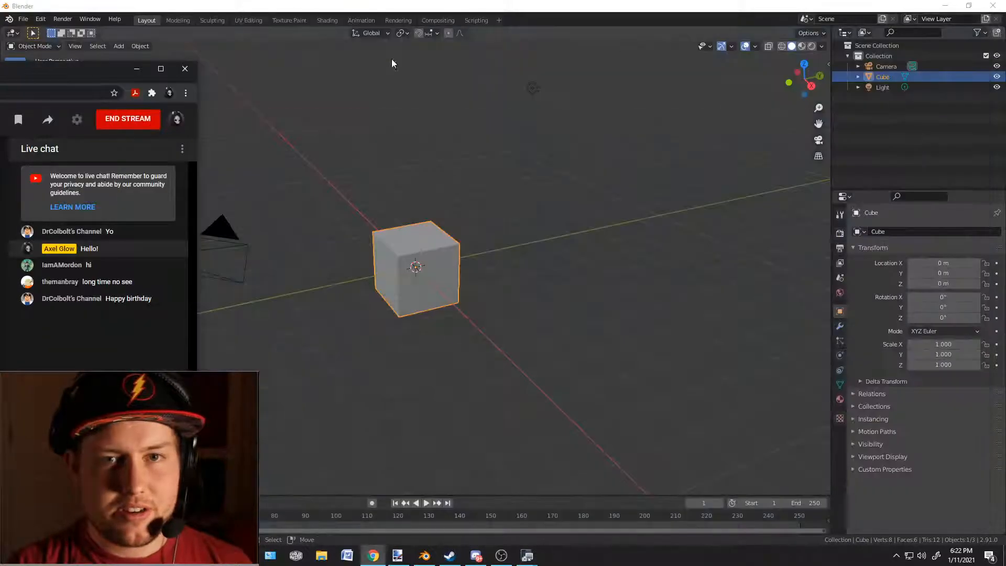
click(461, 7)
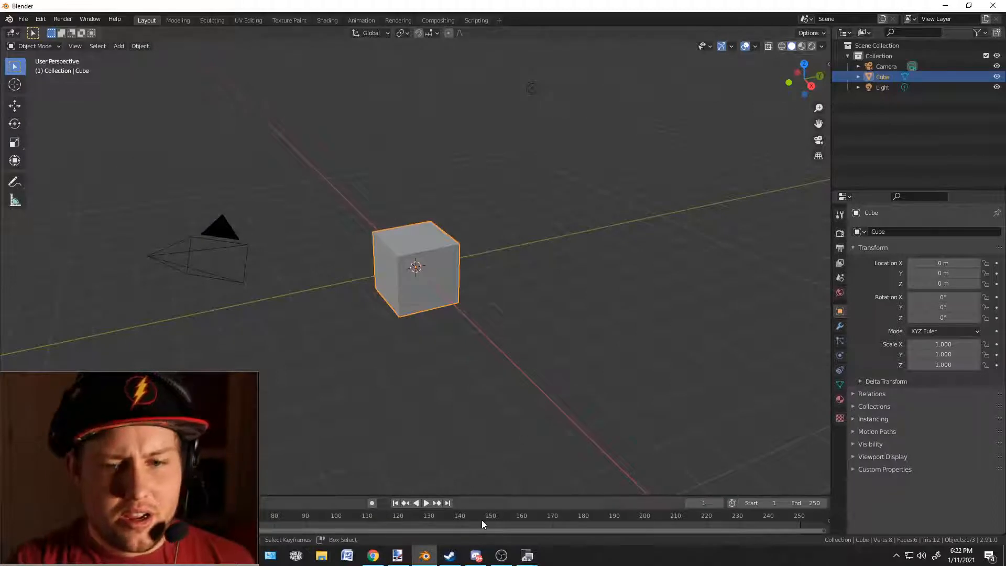
- Check the stream page and its live chat in the browser, and return to Blender
scroll(384, 327, down, 2)
middle_drag(384, 324, 452, 317)
scroll(465, 317, up, 6)
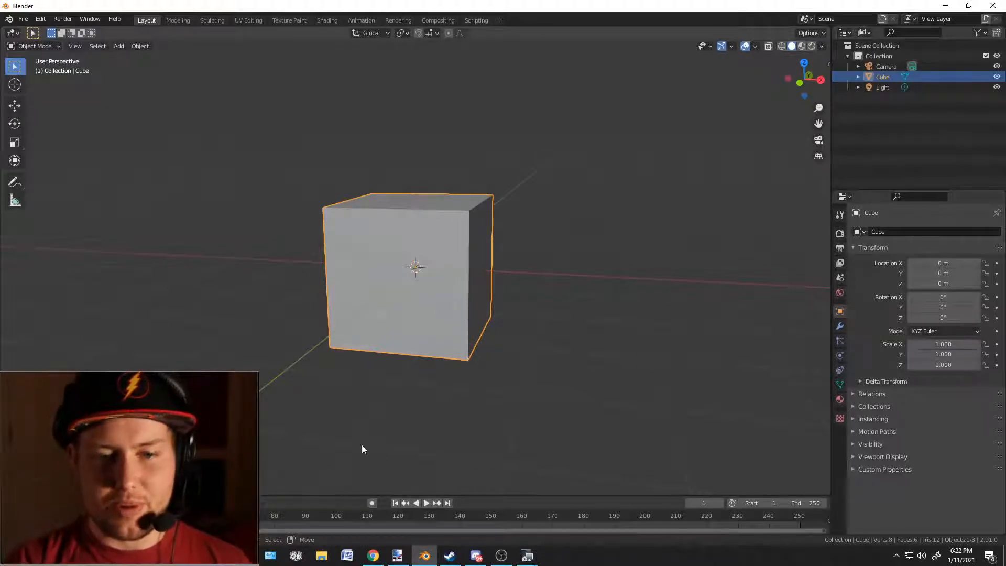
click(373, 557)
drag(75, 75, 837, 33)
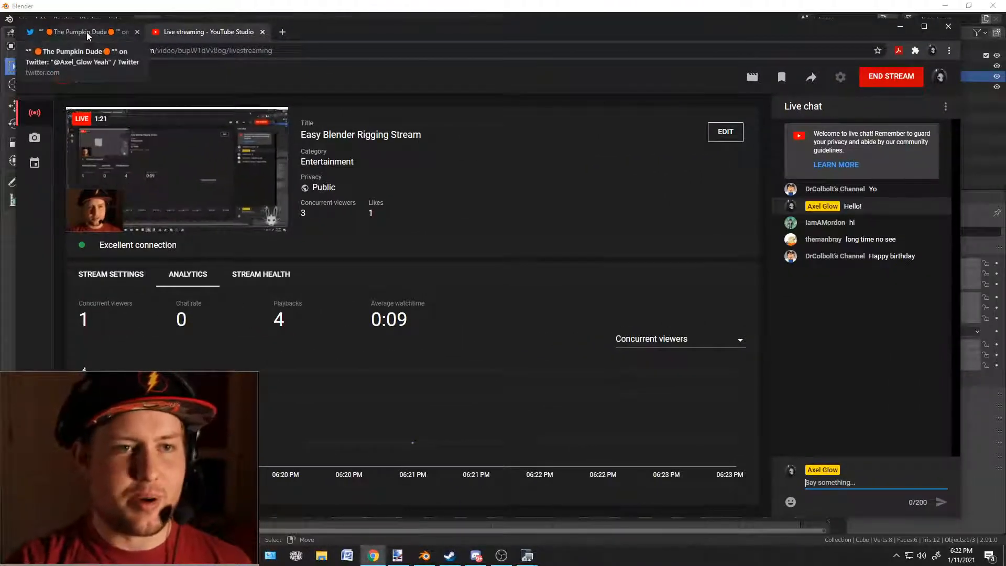
drag(866, 34, 97, 81)
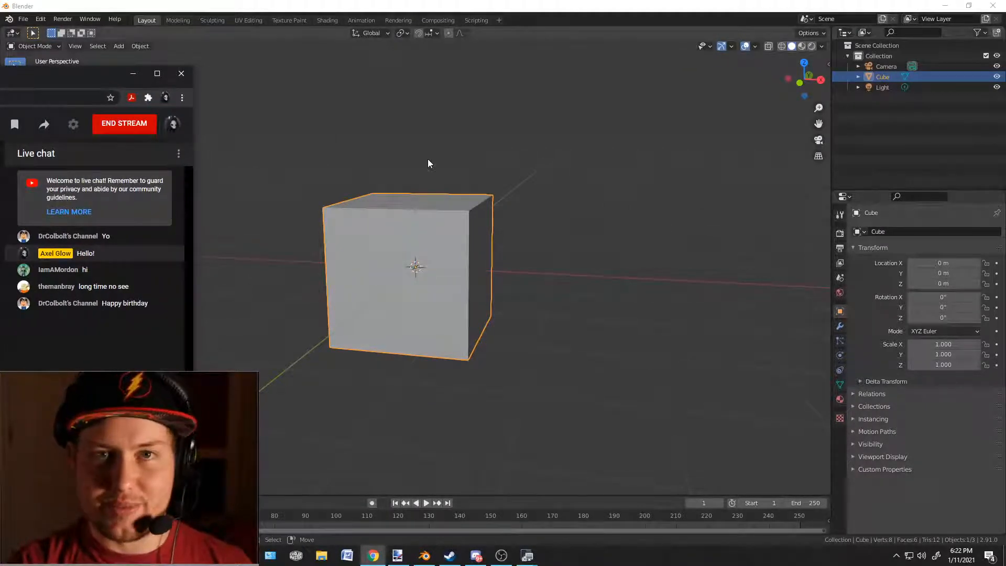
click(116, 9)
- Duplicate the default cube and place the copy about 2.1 m above it along the Z axis
scroll(499, 284, down, 2)
middle_drag(499, 288, 425, 310)
scroll(428, 313, up, 2)
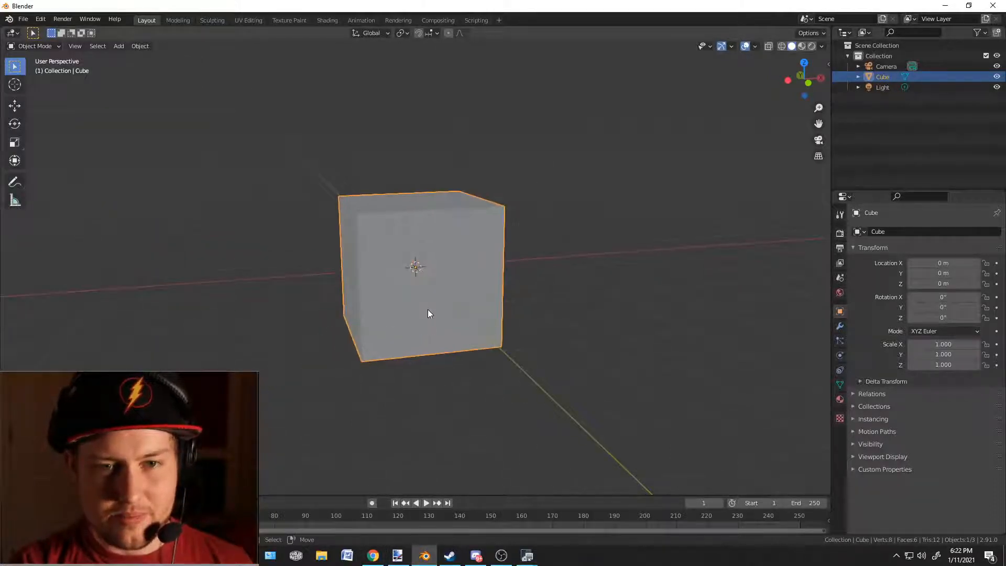
key(shift+d)
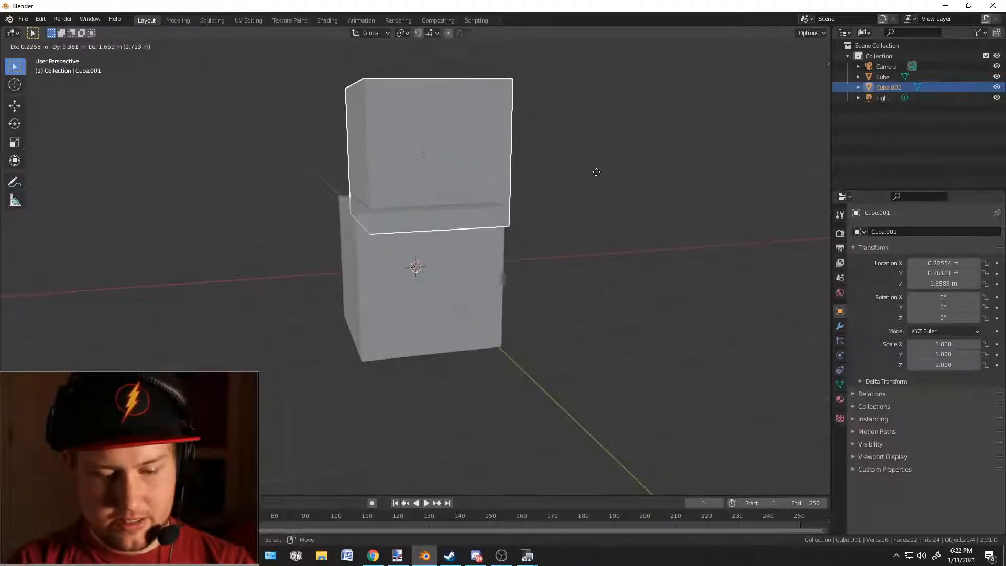
key(z)
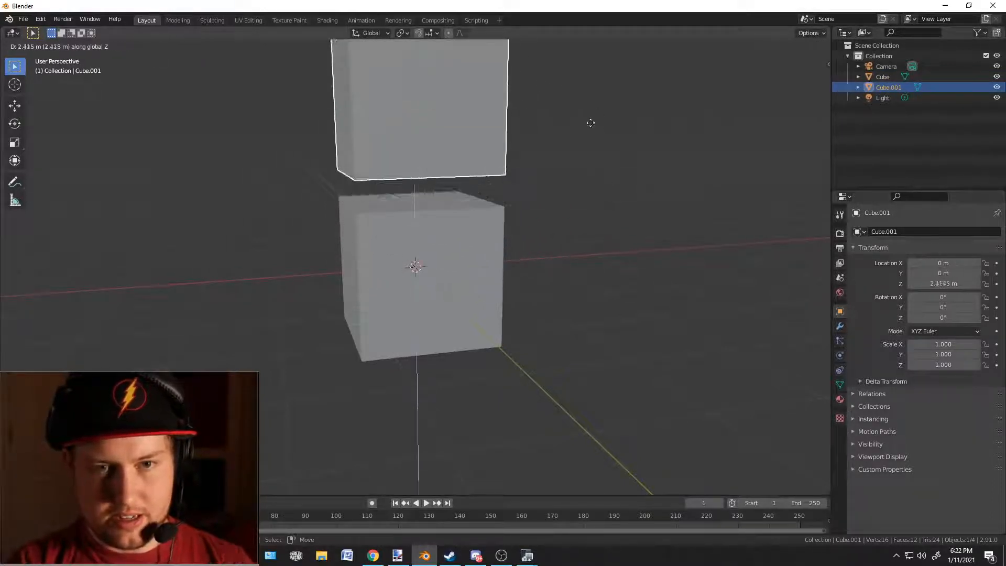
click(584, 146)
right_drag(622, 148, 625, 152)
- Scale the lower cube up to about 1.425 and move it down about 0.41 m along the Z axis
scroll(527, 271, down, 4)
middle_drag(527, 270, 442, 271)
scroll(427, 269, up, 4)
right_click(442, 271)
key(s)
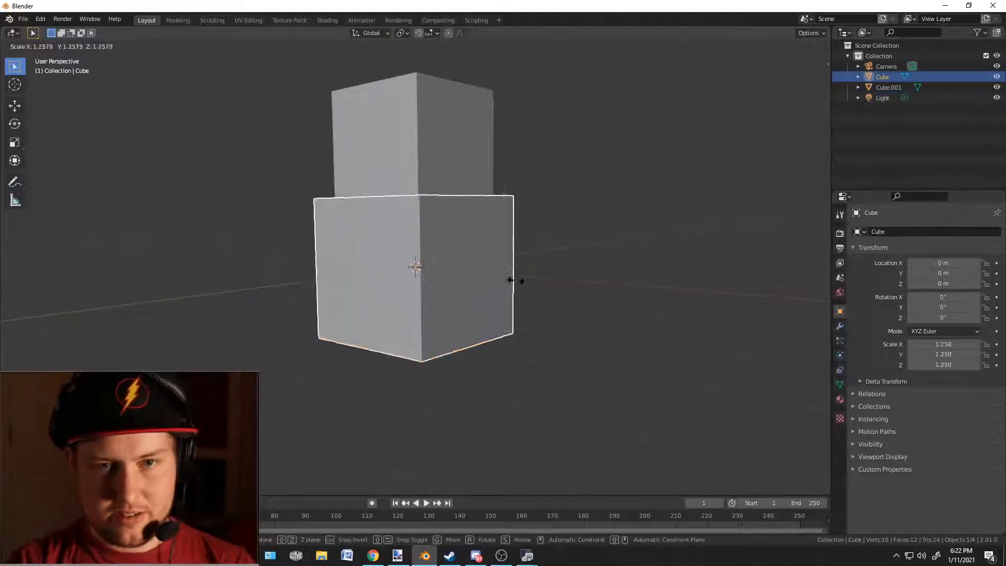
click(518, 257)
key(g)
key(z)
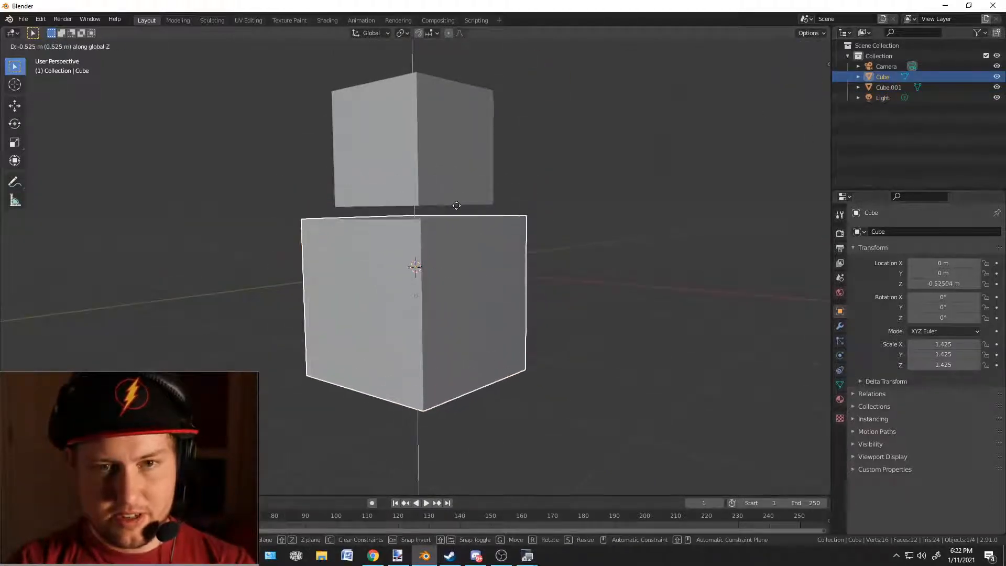
click(459, 197)
right_click(540, 193)
- Examine the two stacked cubes from several sides, selecting each in turn and clearing the selection
scroll(494, 307, down, 3)
middle_drag(495, 310, 478, 215)
scroll(398, 362, up, 2)
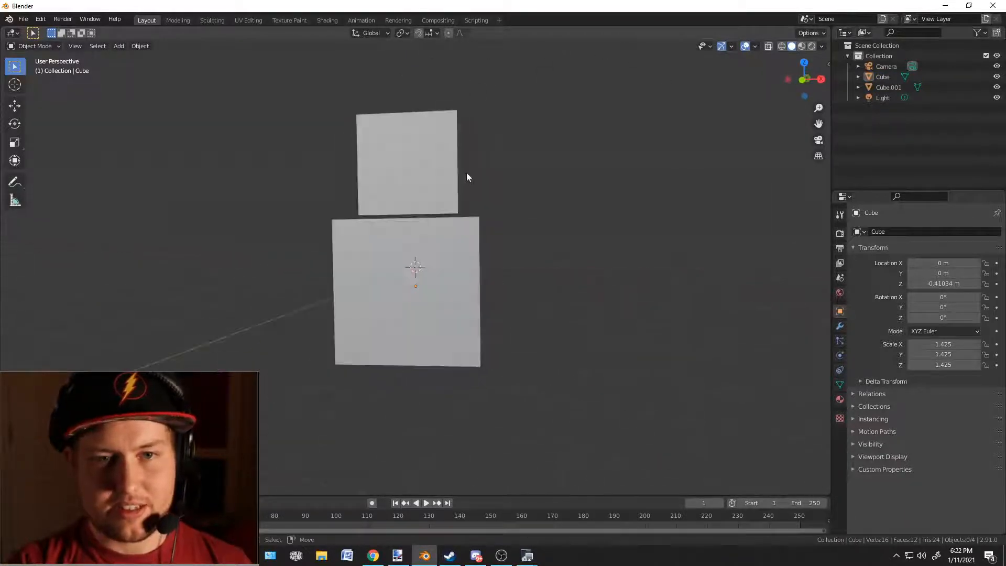
middle_drag(504, 145, 354, 189)
middle_drag(431, 308, 357, 279)
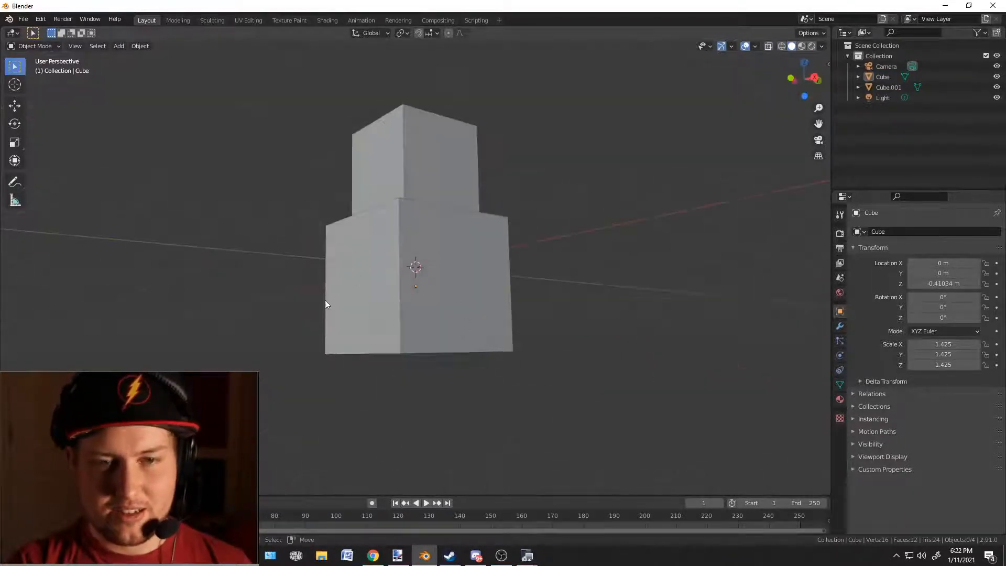
scroll(362, 395, down, 3)
middle_drag(362, 394, 458, 339)
scroll(455, 395, up, 2)
click(436, 204)
click(435, 247)
click(441, 170)
click(538, 295)
middle_drag(596, 323, 517, 300)
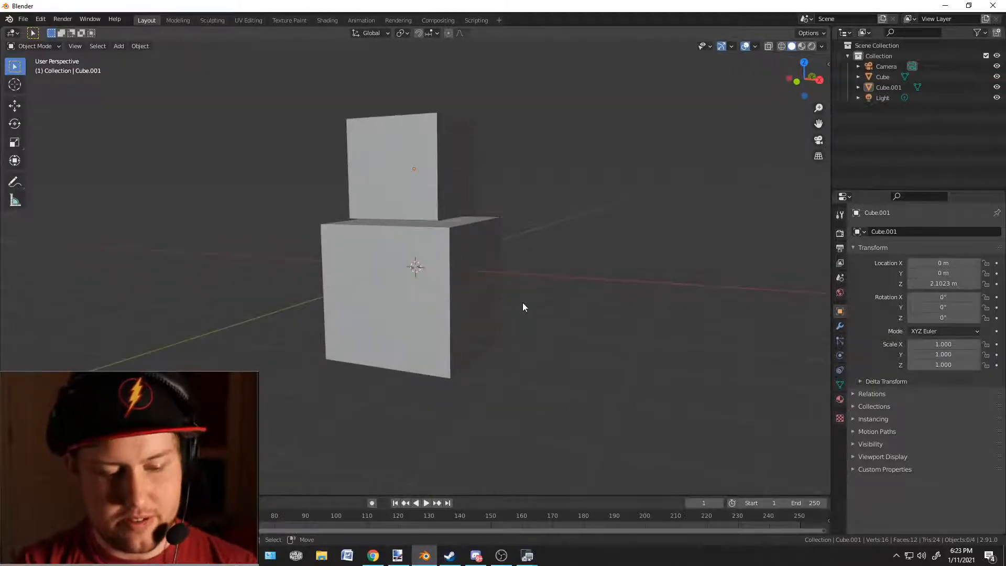
- Add a single-bone armature at the 3D cursor in the lower cube
key(shift+s)
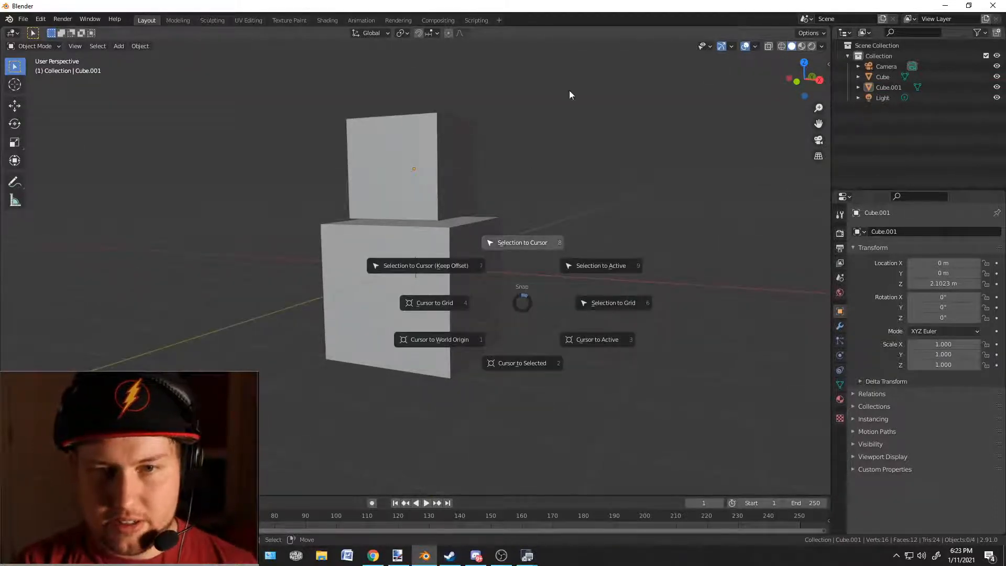
click(584, 164)
key(shift+a)
mouse_move(540, 294)
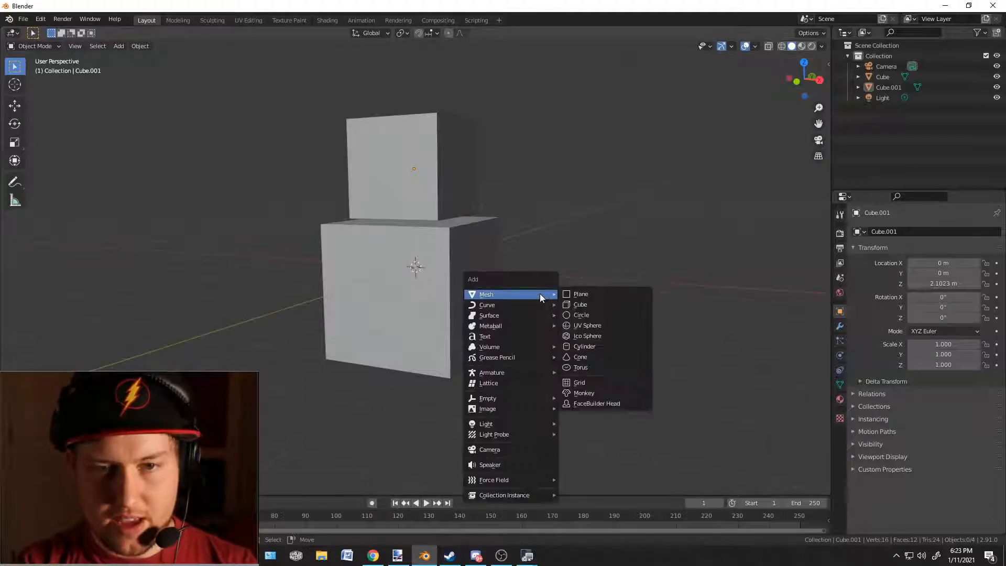
mouse_move(545, 372)
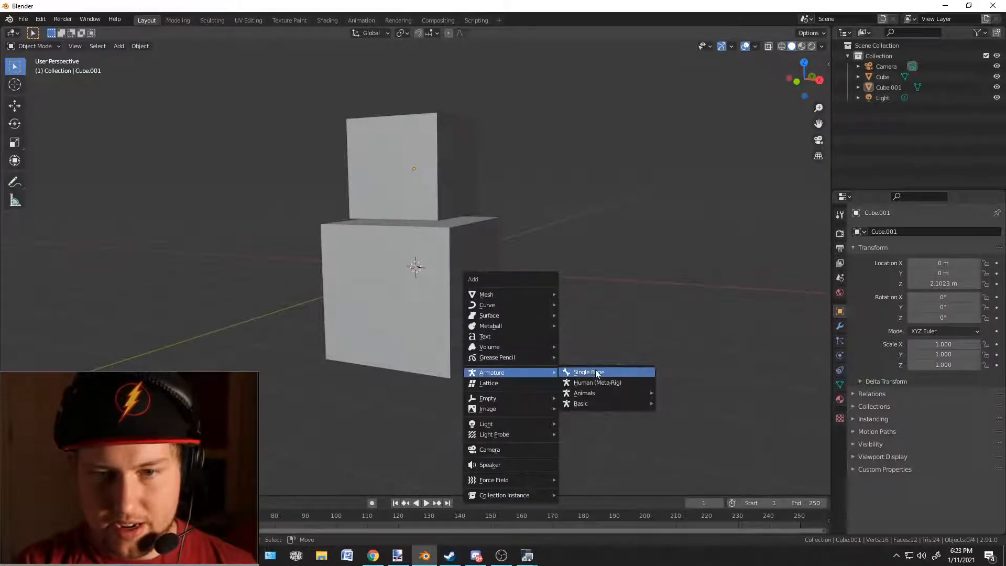
click(596, 371)
- Set the armature's viewport display to In Front so the bone shows through the cubes
middle_drag(473, 317, 496, 315)
middle_drag(444, 203, 508, 264)
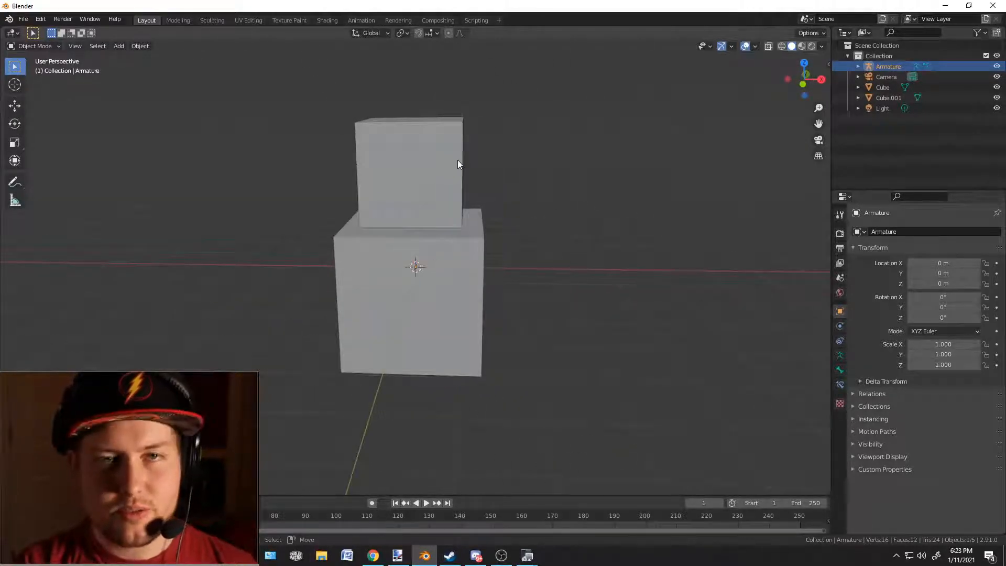
click(839, 356)
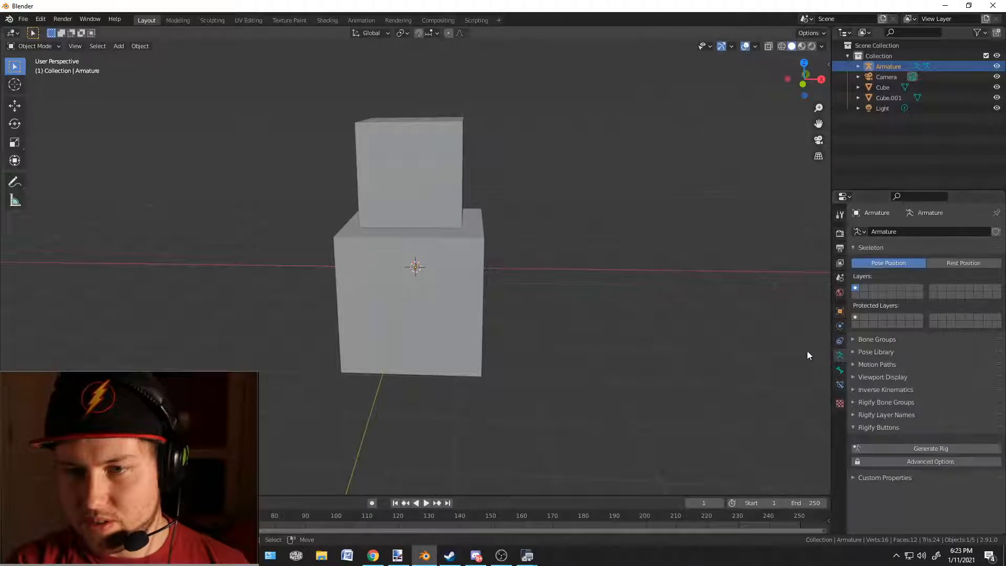
click(841, 311)
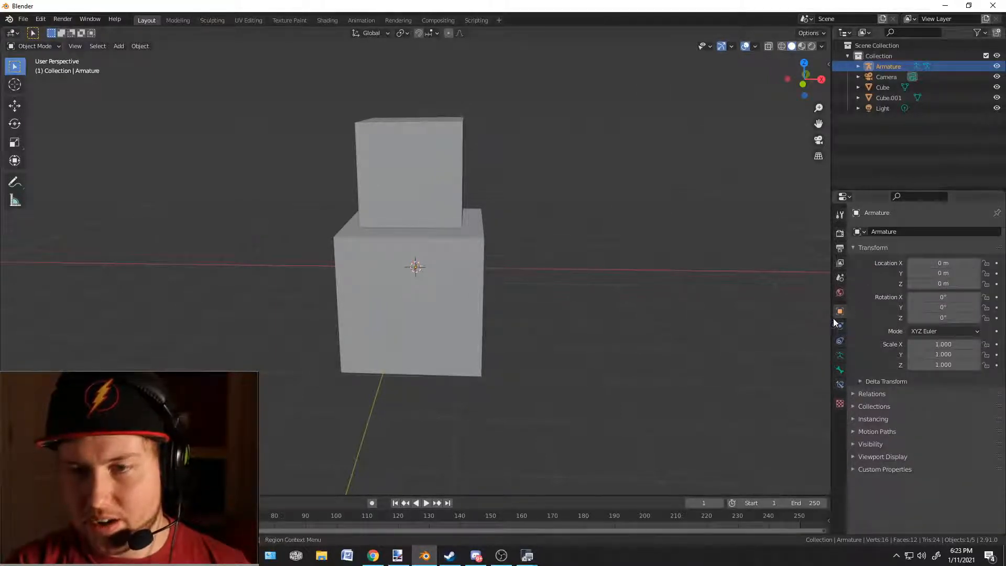
click(856, 456)
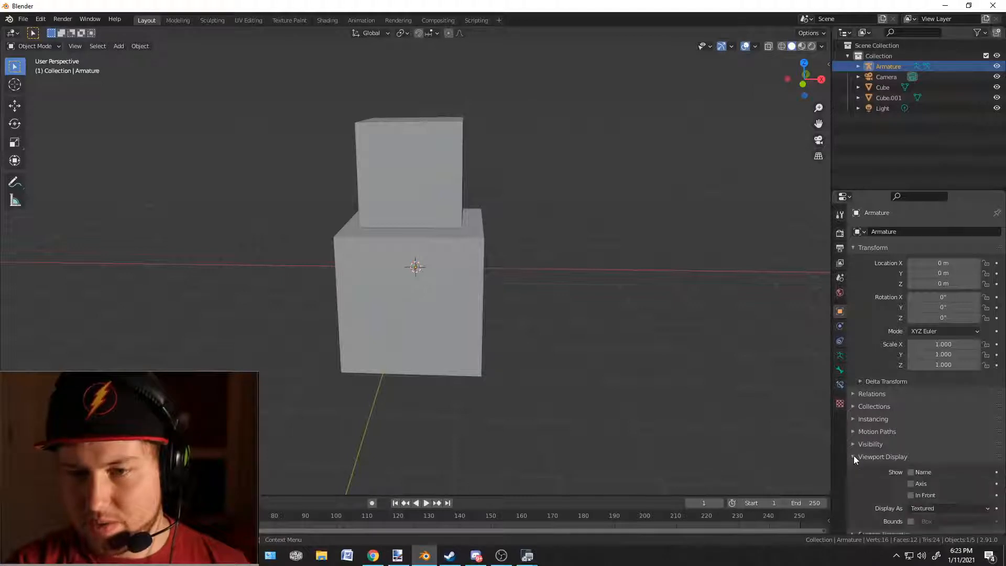
scroll(863, 486, down, 1)
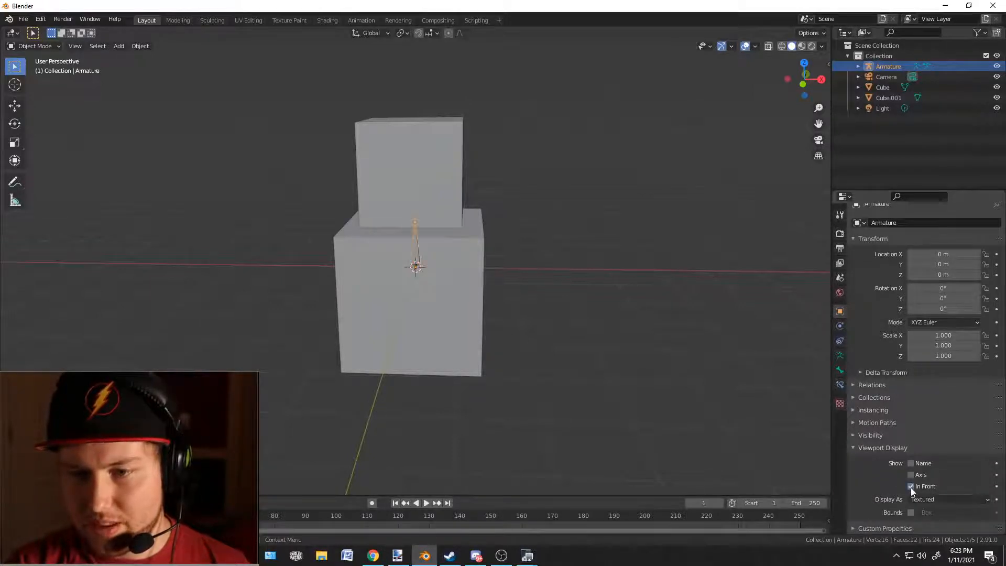
click(555, 199)
- Examine the bone's position relative to the two cubes from several angles
scroll(611, 138, up, 3)
middle_drag(598, 144, 412, 167)
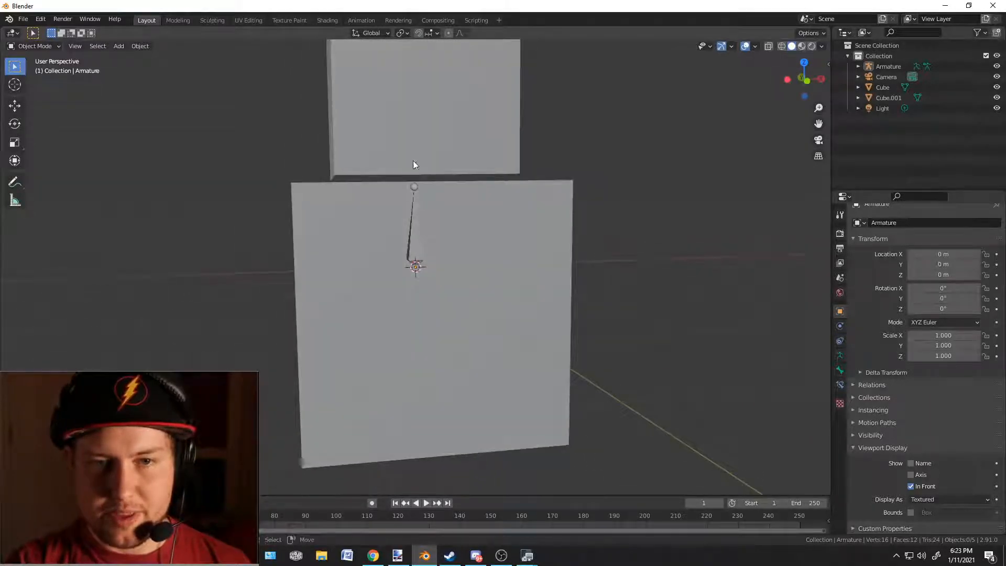
scroll(555, 261, down, 4)
middle_drag(555, 260, 497, 245)
middle_drag(621, 245, 434, 228)
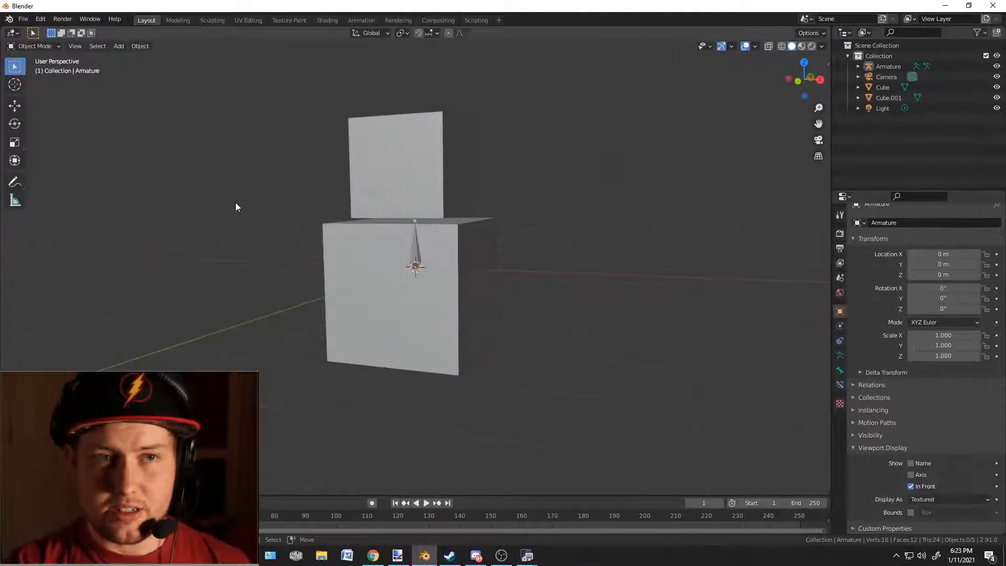
click(417, 241)
middle_drag(716, 241, 529, 277)
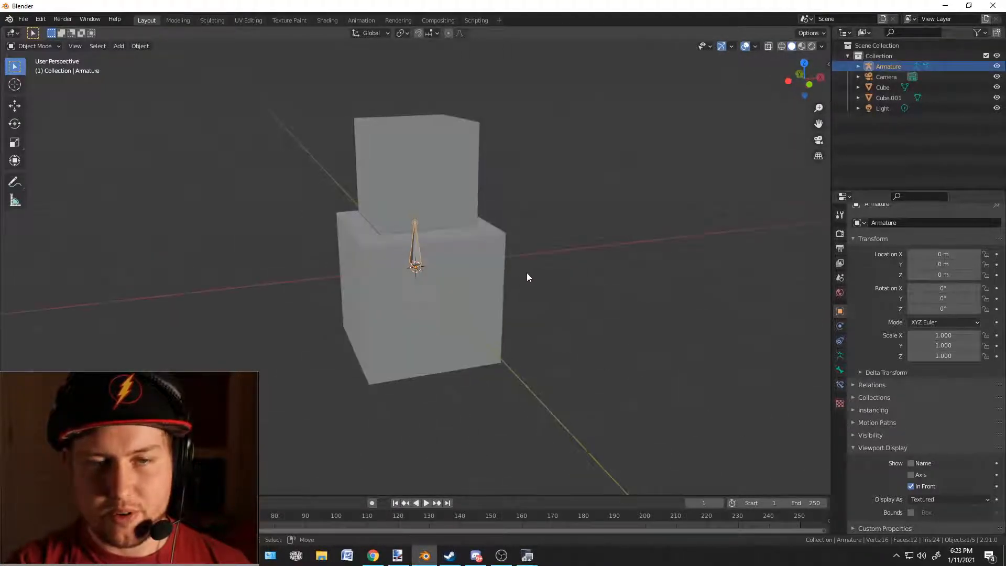
middle_drag(516, 241, 514, 283)
click(502, 201)
scroll(566, 326, up, 3)
scroll(571, 281, down, 3)
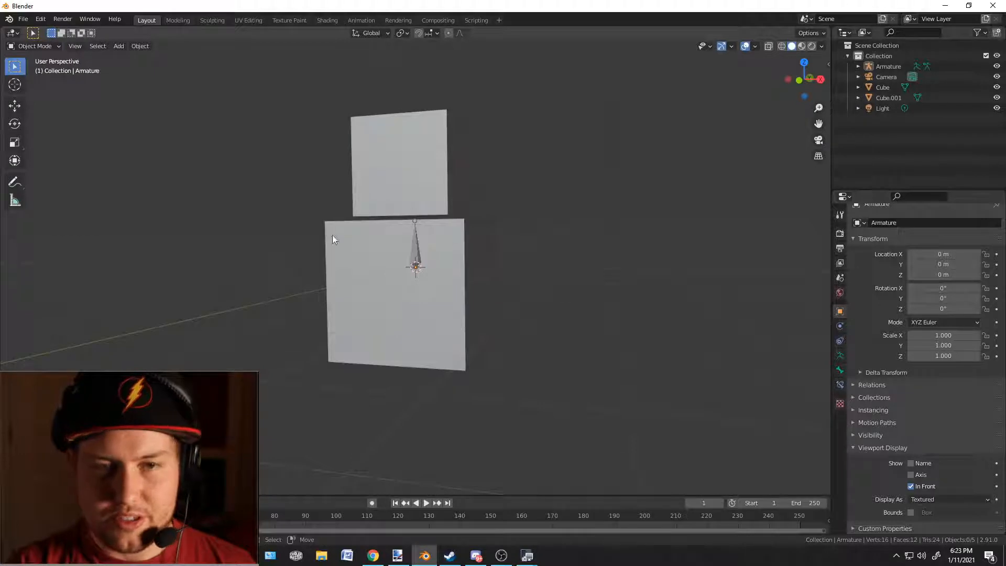
middle_drag(559, 241, 456, 234)
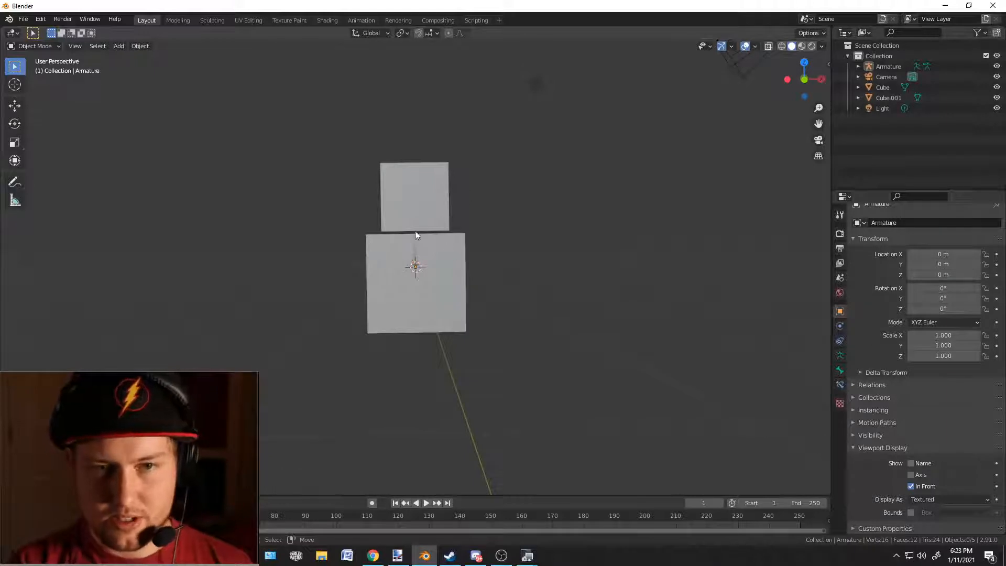
middle_drag(574, 243, 476, 255)
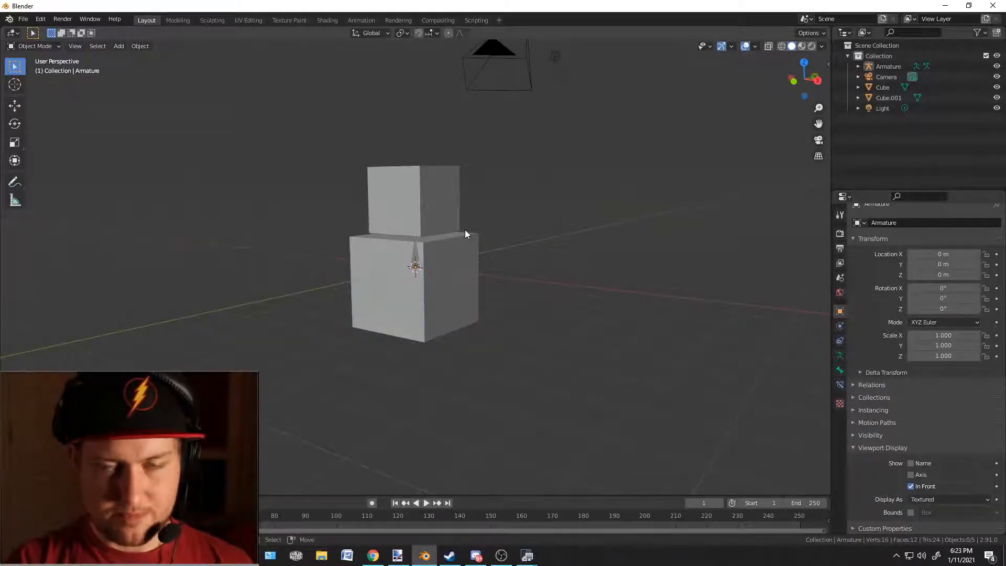
- Extrude a second bone straight up along Z from the first bone's tip, ending inside the upper cube
middle_drag(465, 230, 502, 221)
scroll(485, 215, up, 3)
click(418, 225)
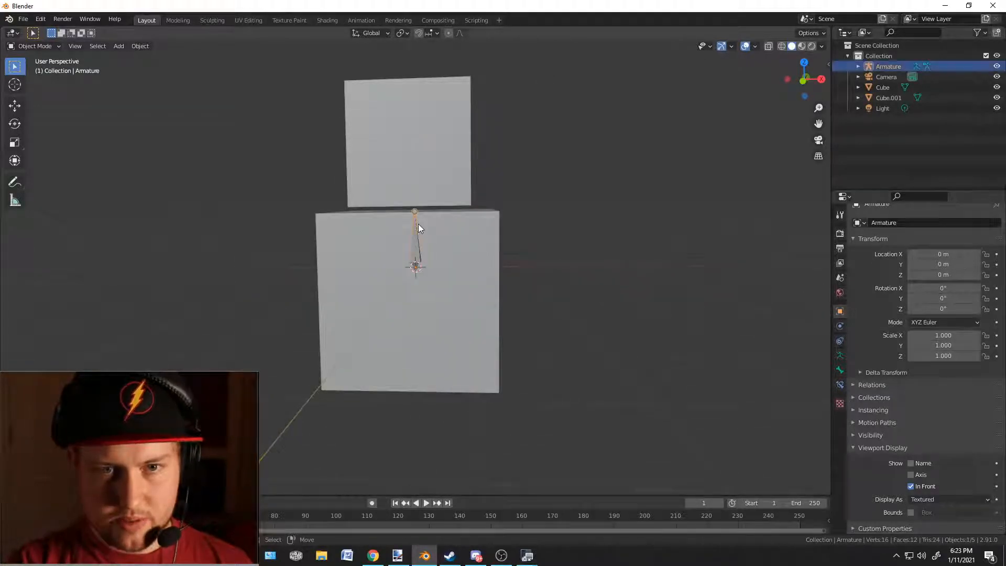
click(34, 45)
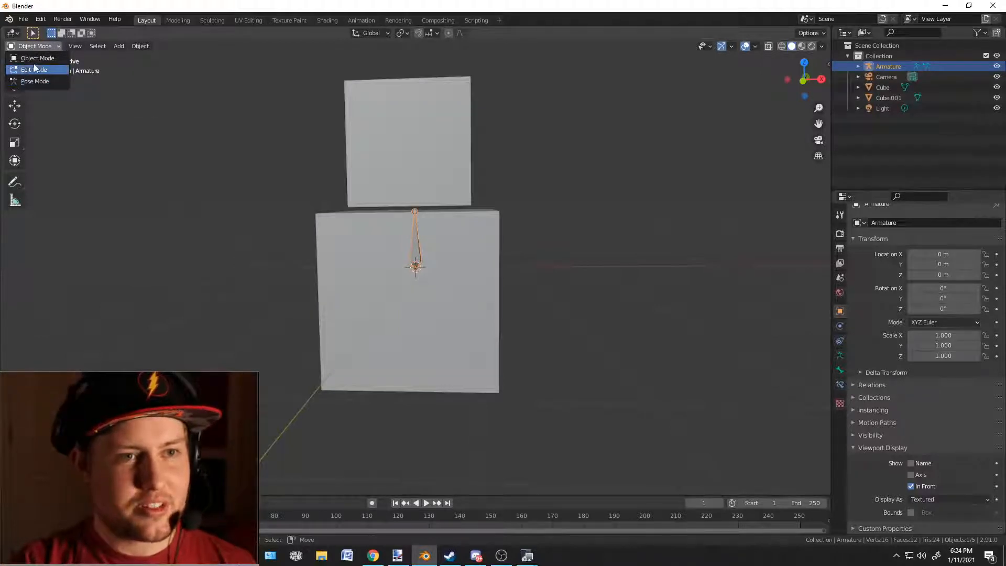
click(33, 70)
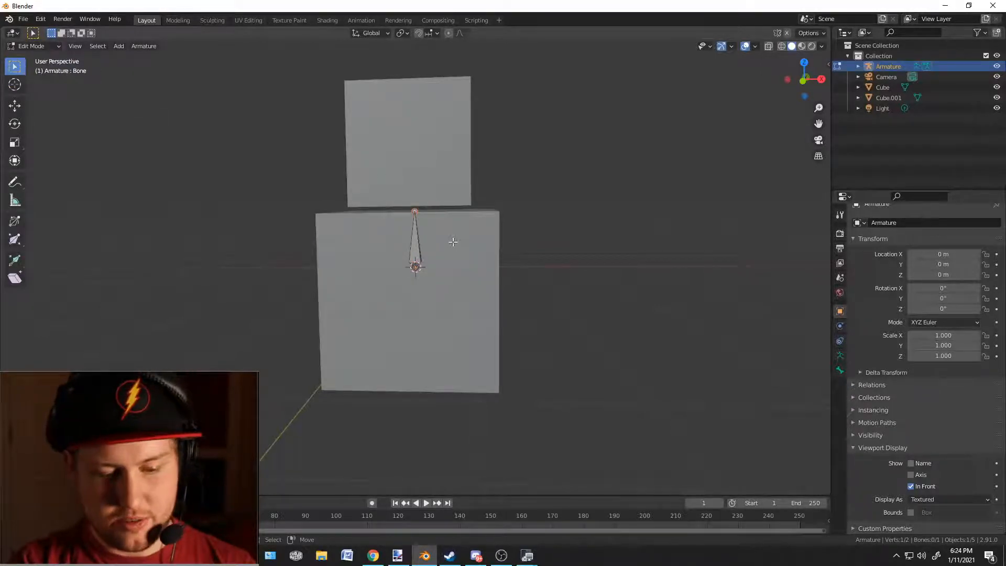
key(e)
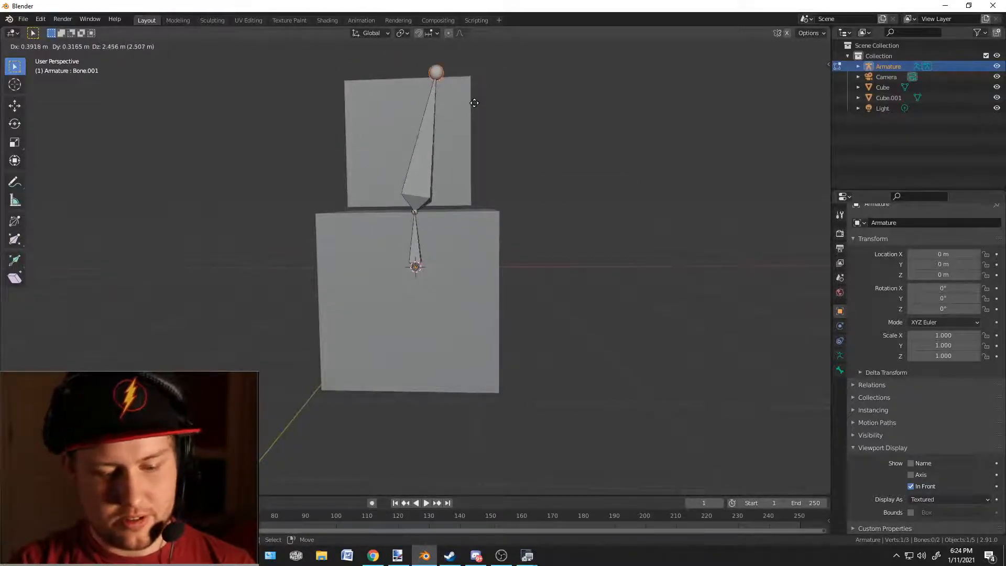
key(z)
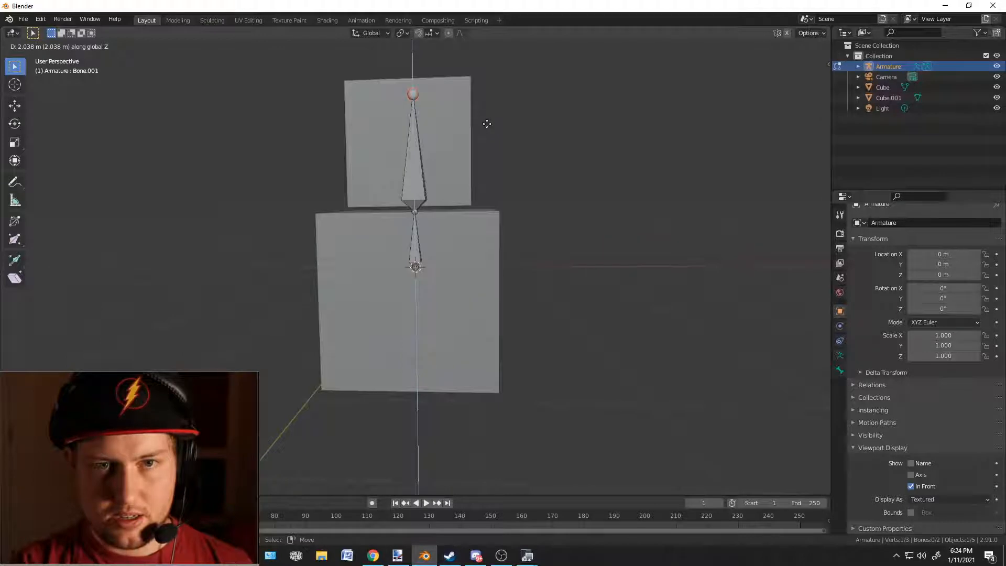
click(490, 150)
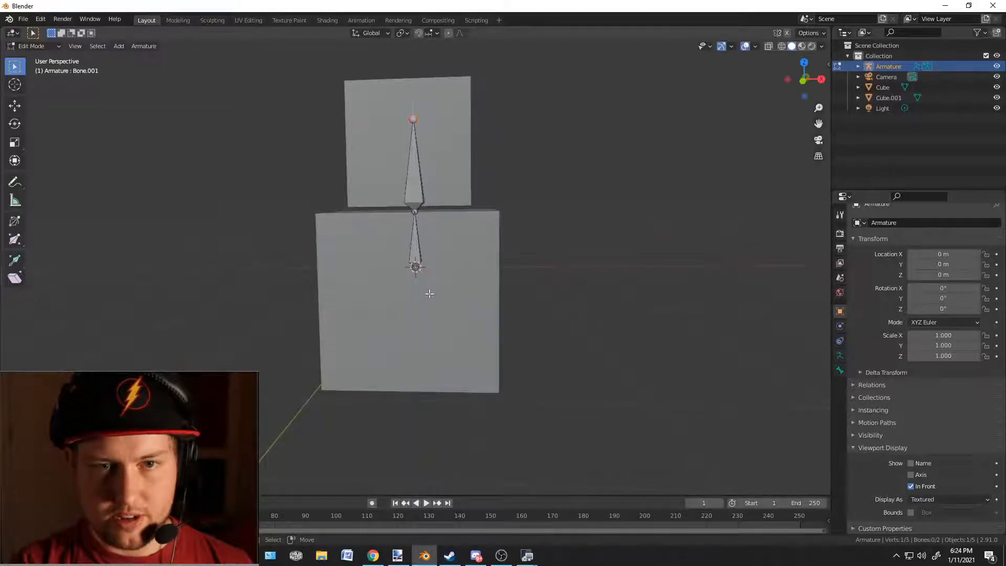
- Move the joint between the two bones along Z to sit at the gap between the cubes
scroll(430, 294, up, 5)
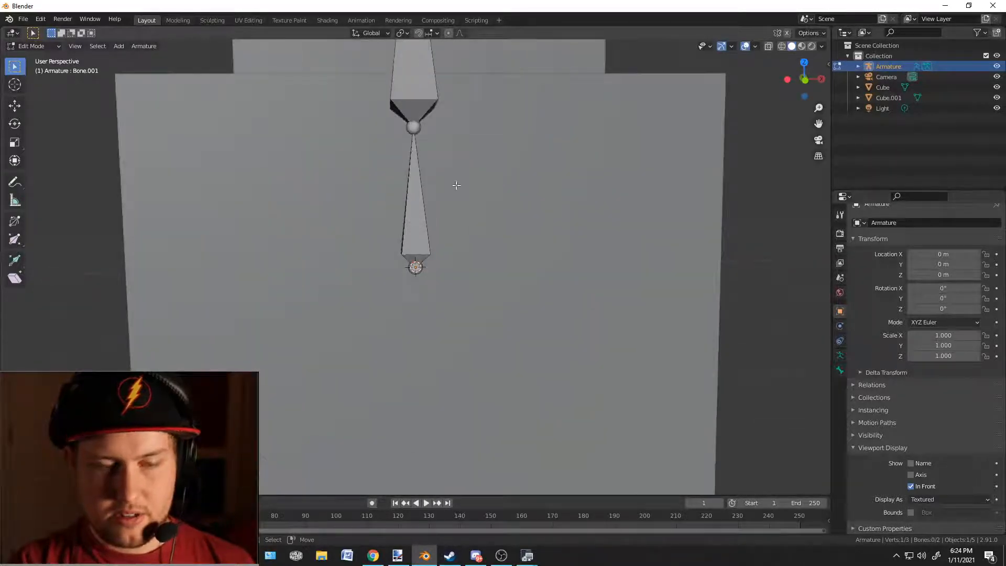
shift+middle_drag(501, 131, 450, 248)
middle_drag(473, 250, 498, 245)
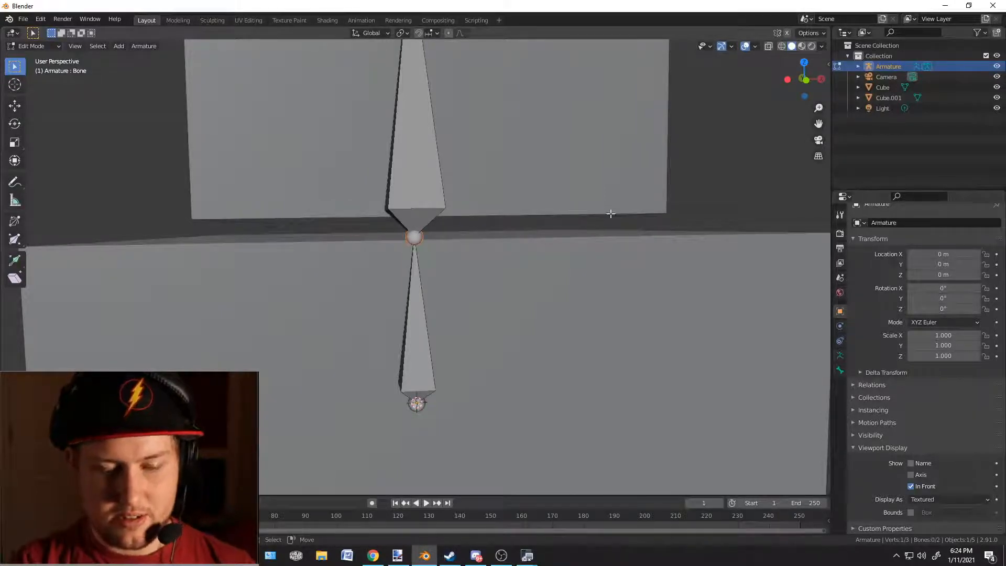
key(g)
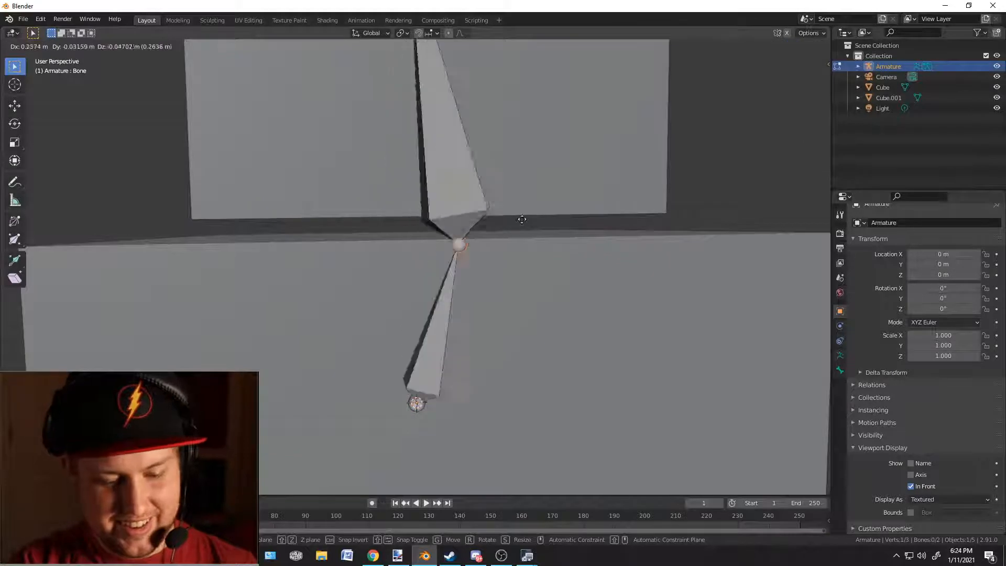
key(z)
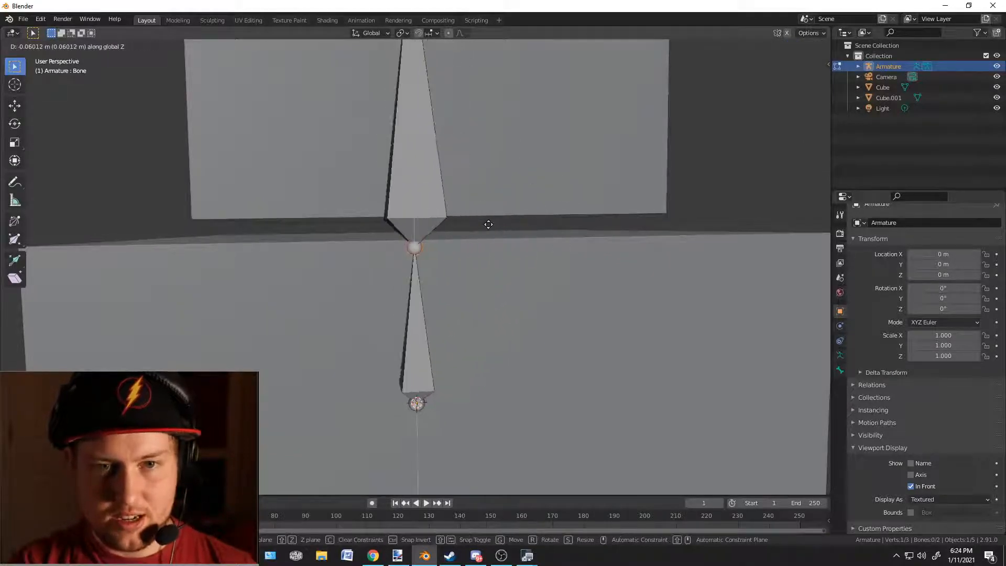
click(488, 194)
key(KP_1)
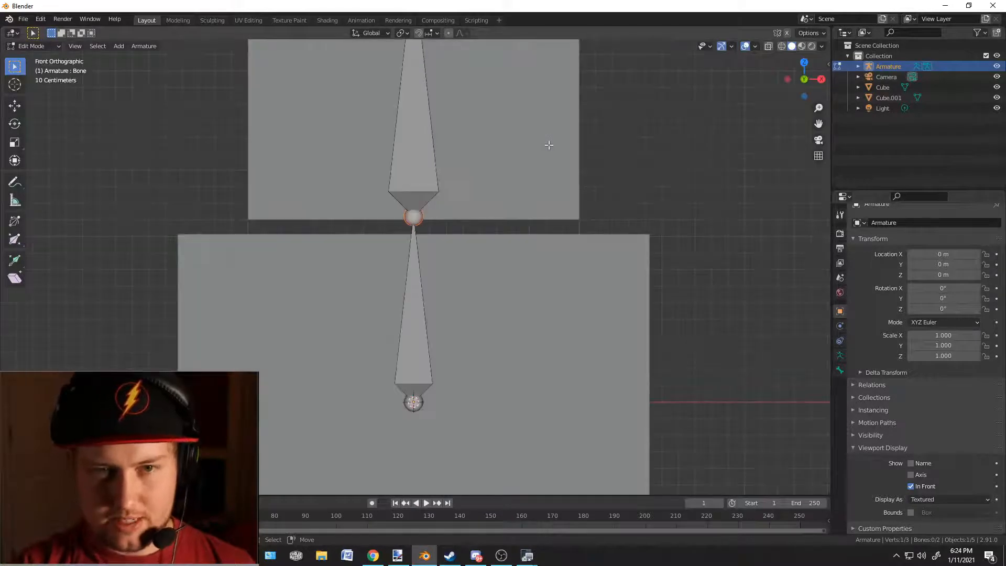
scroll(450, 179, up, 5)
key(g)
key(z)
click(400, 108)
scroll(436, 204, down, 4)
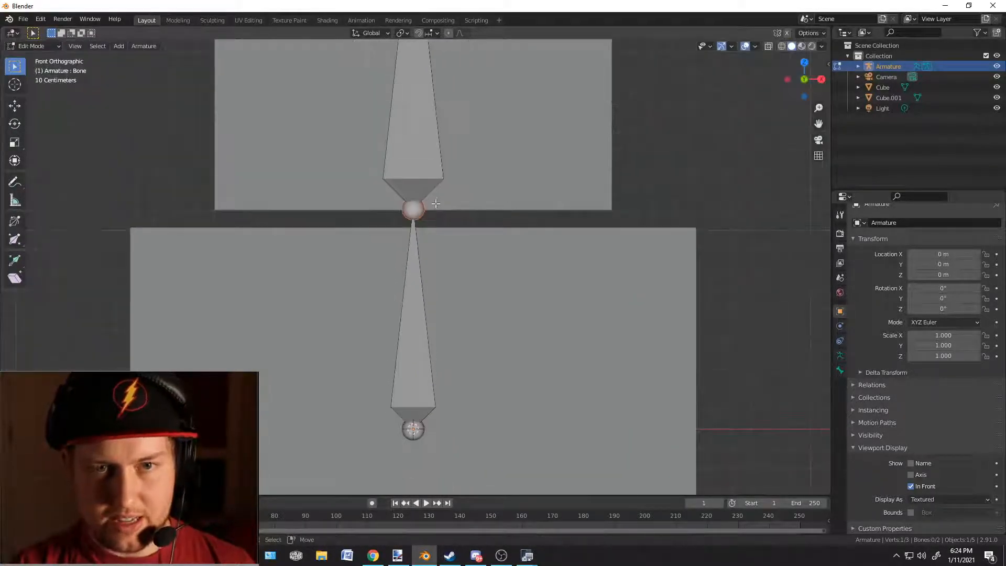
scroll(437, 203, down, 3)
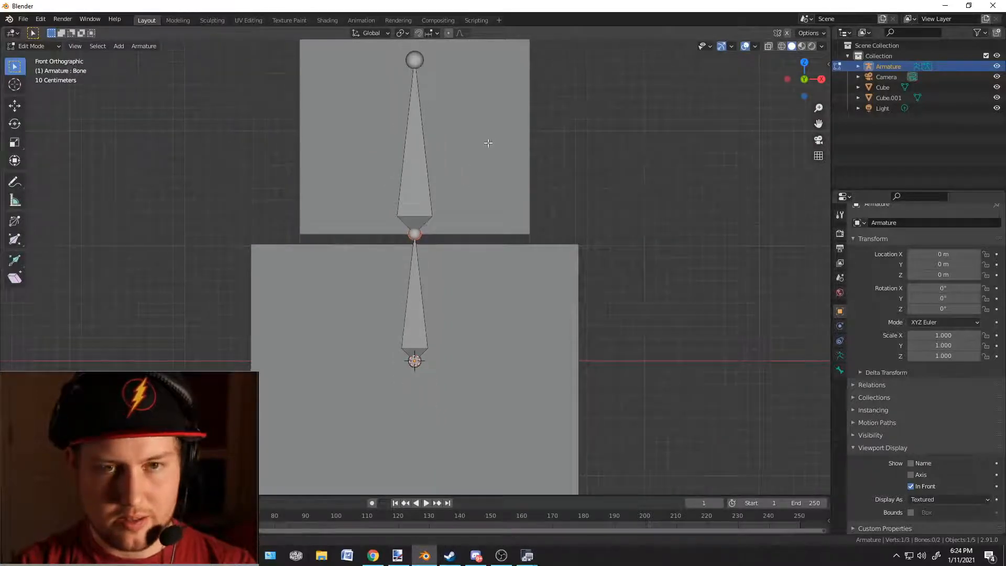
- Switch the armature to Pose Mode, try rotating the upper bone, and cancel the rotation
shift+middle_drag(490, 144, 504, 251)
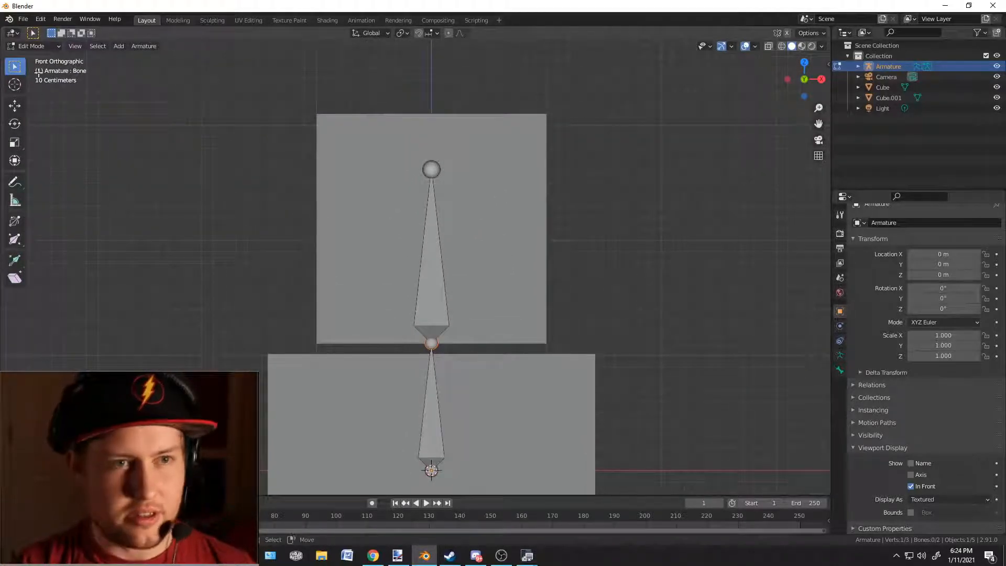
click(37, 47)
click(31, 79)
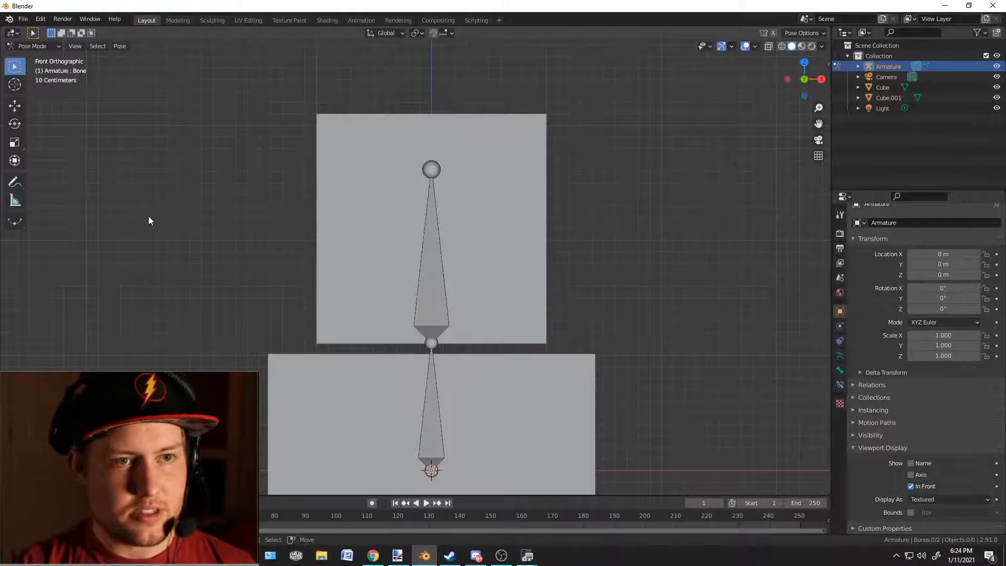
click(435, 216)
scroll(550, 226, down, 3)
middle_drag(491, 237, 530, 259)
scroll(400, 128, up, 2)
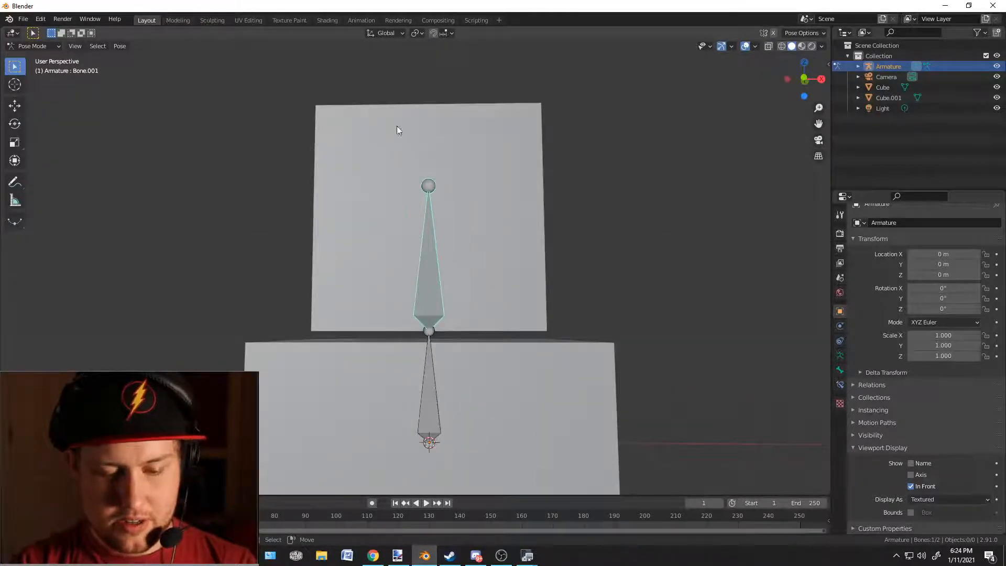
key(r)
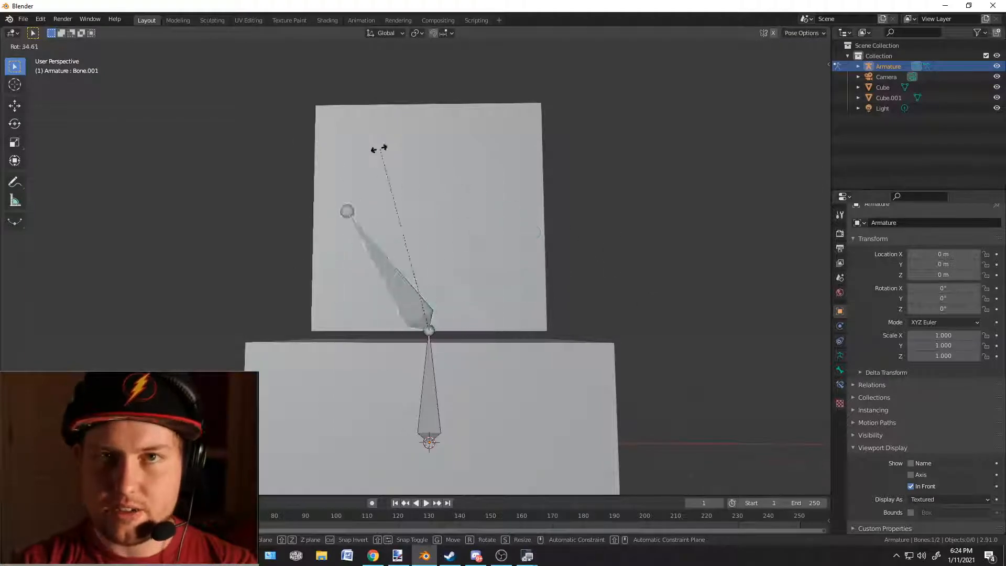
key(Escape)
- Test the lower bone's rotation, cancel it, and clear the bone selection
scroll(586, 230, down, 3)
middle_drag(586, 230, 414, 338)
click(413, 337)
key(r)
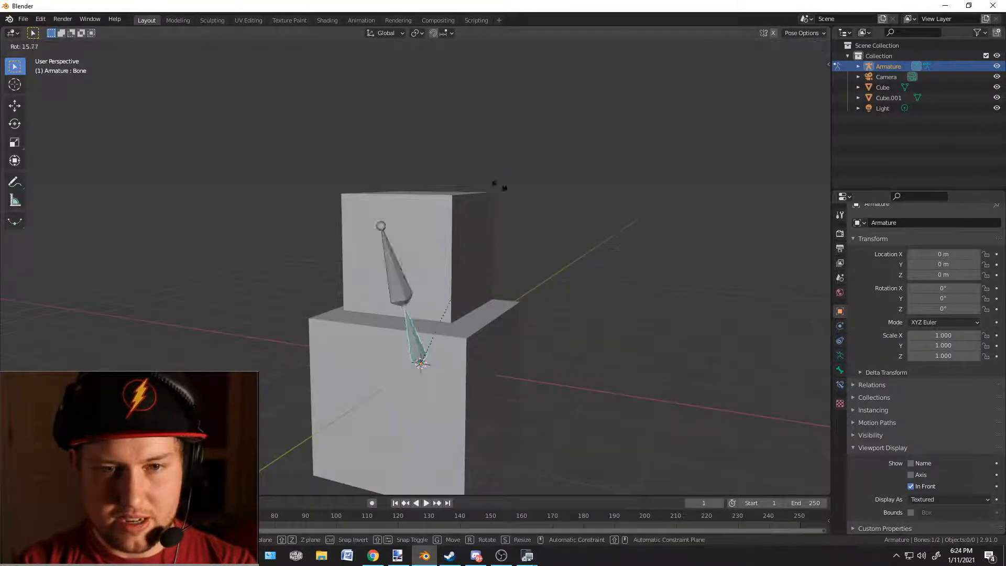
key(Escape)
middle_drag(539, 442, 561, 332)
click(692, 251)
- Examine the two-bone armature's placement inside the cubes from several angles
scroll(584, 341, up, 3)
scroll(561, 331, down, 3)
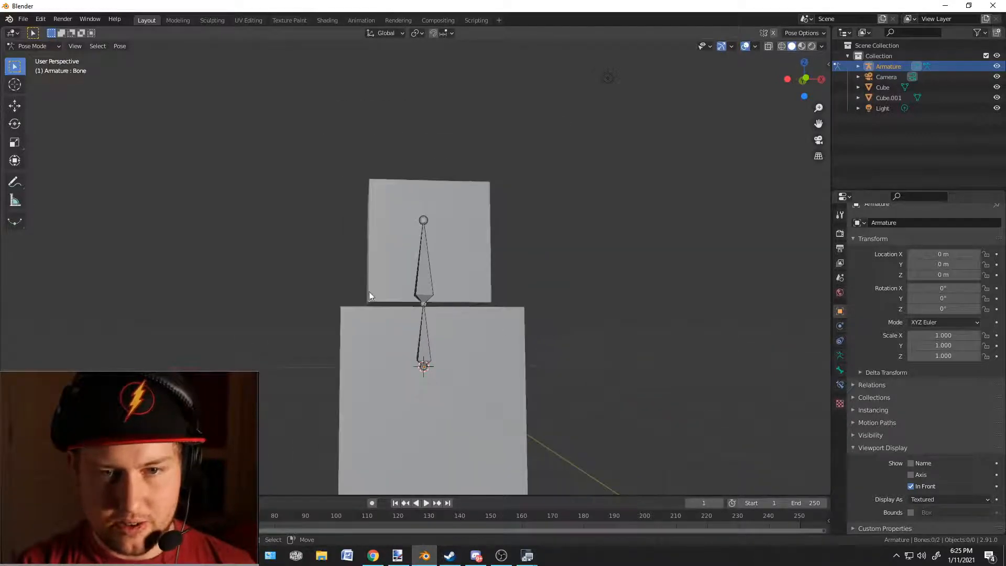
middle_drag(623, 231, 586, 225)
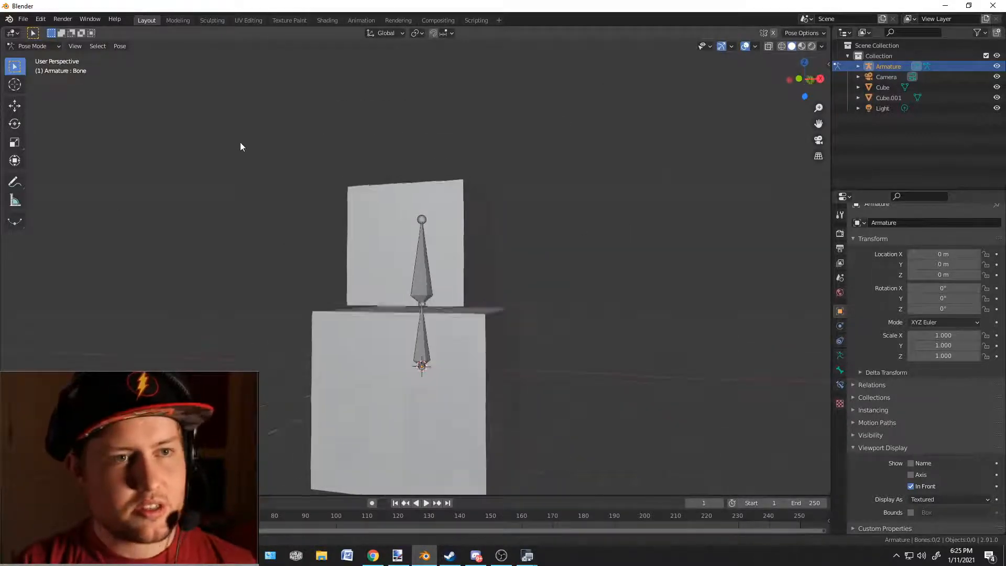
middle_drag(89, 162, 108, 194)
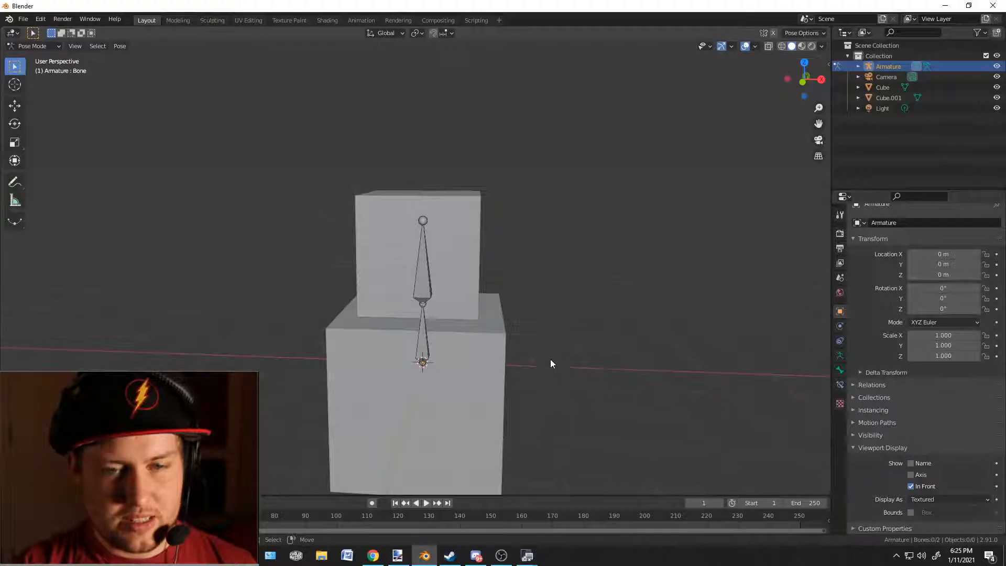
middle_drag(550, 360, 529, 342)
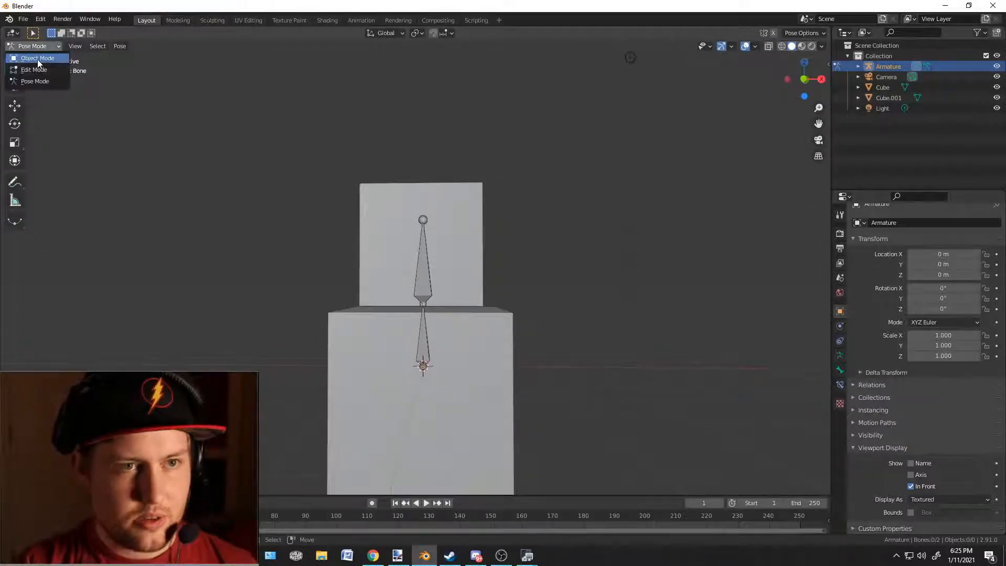
middle_drag(473, 262, 355, 248)
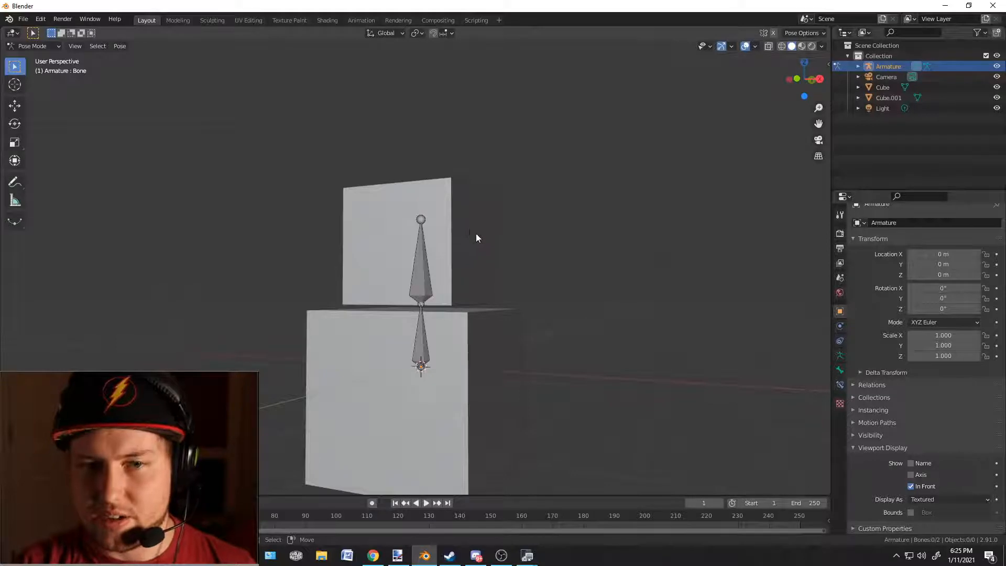
middle_drag(546, 253, 541, 263)
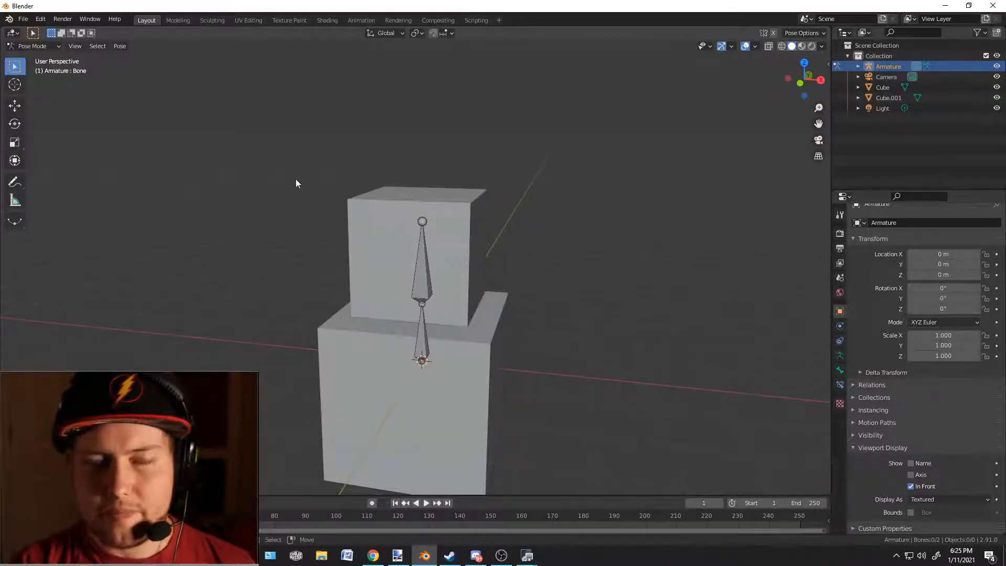
middle_drag(548, 166, 410, 268)
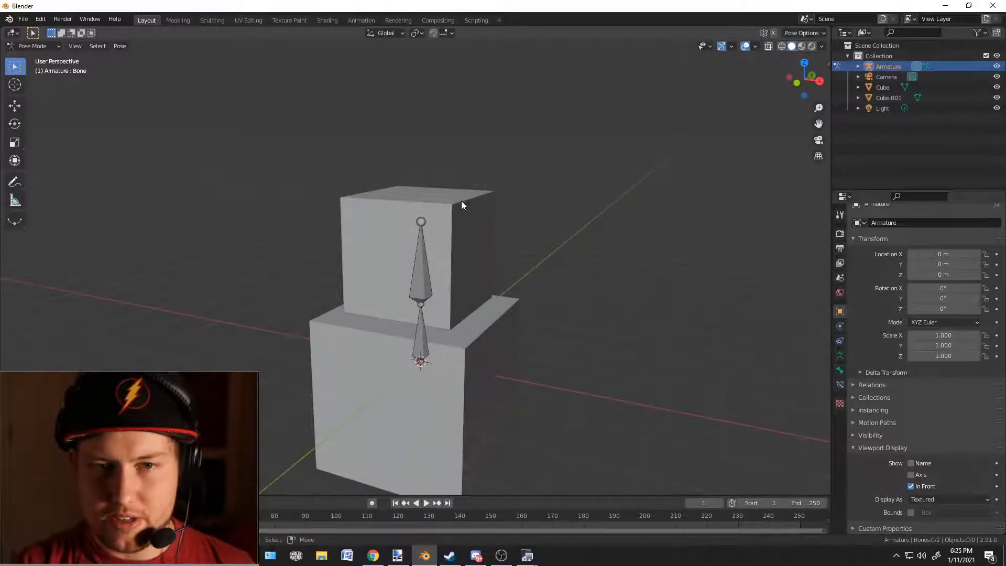
click(884, 87)
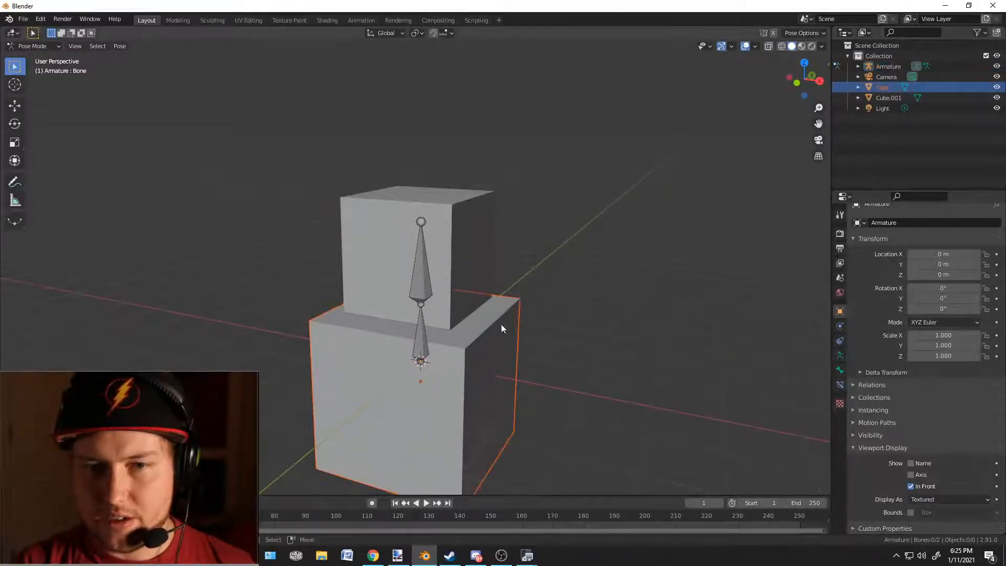
middle_drag(595, 218, 474, 205)
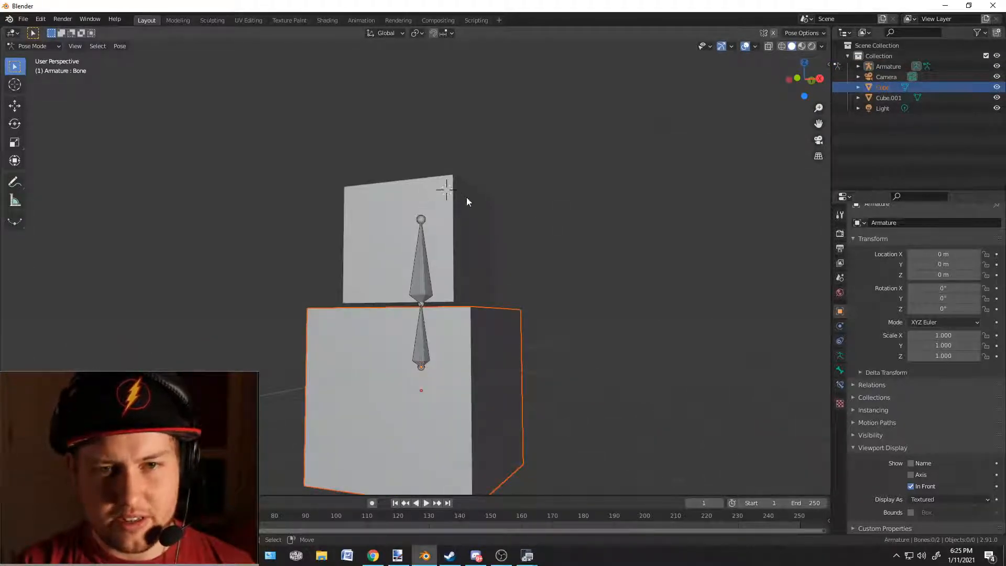
middle_drag(486, 215, 505, 255)
click(413, 272)
click(420, 336)
- Select the upper cube (Cube.001) and the upper bone, and parent the cube with the Bone option
click(887, 98)
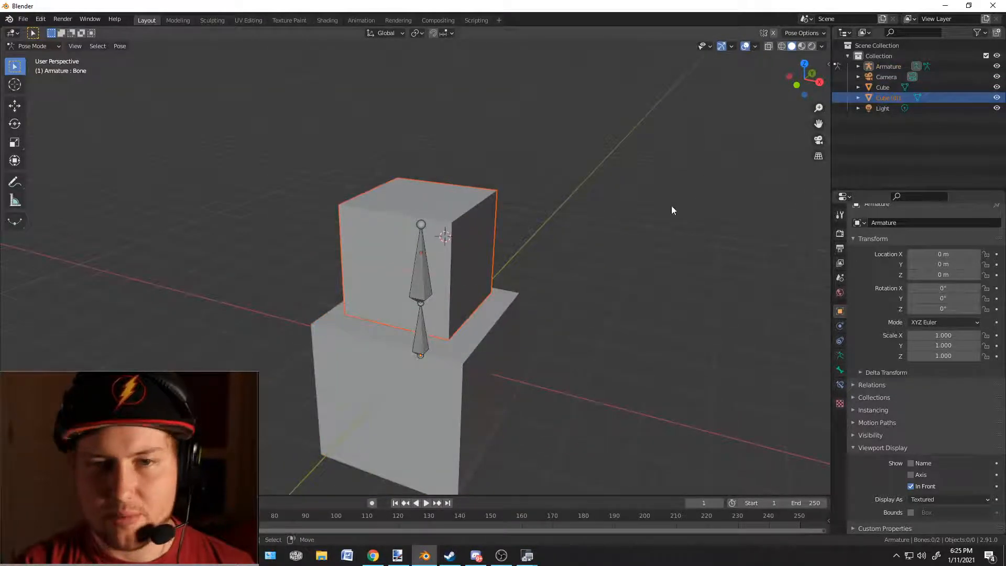
middle_drag(506, 244, 481, 275)
click(420, 260)
scroll(475, 291, up, 3)
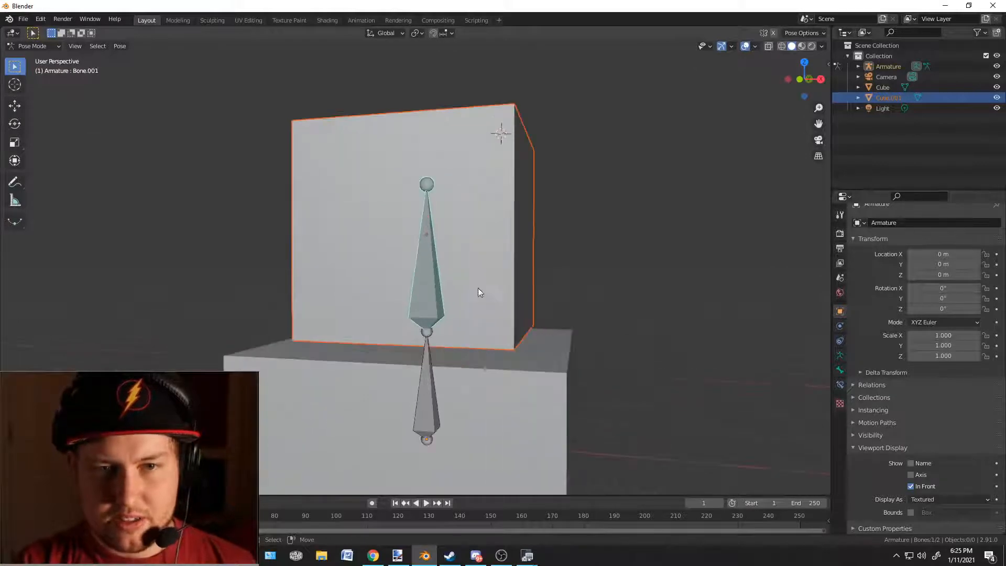
middle_drag(560, 260, 609, 255)
key(ctrl+p)
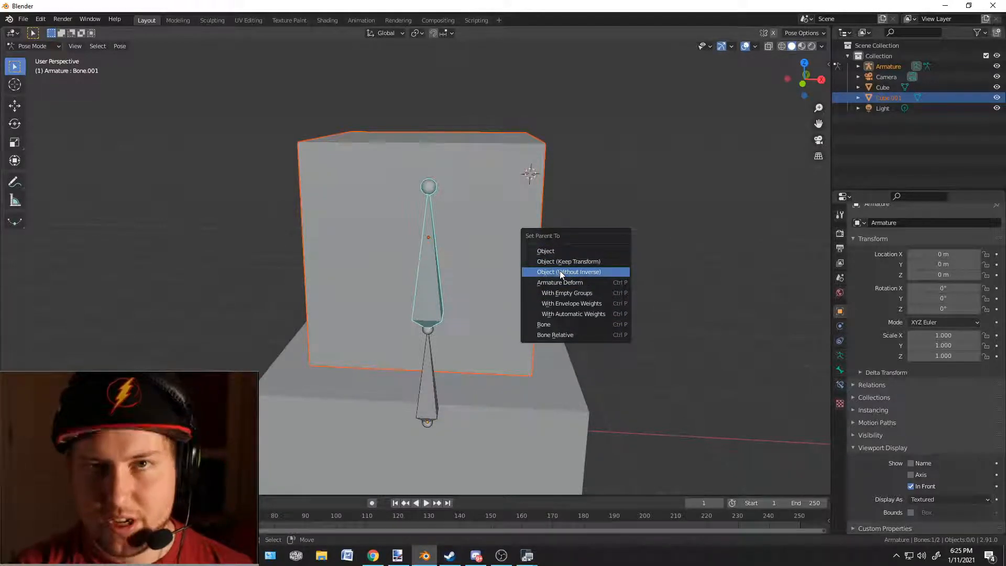
click(560, 323)
- Test the new parenting by rotating the upper bone from two different view angles, cancelling each rotation
scroll(557, 322, down, 5)
middle_drag(552, 301, 490, 275)
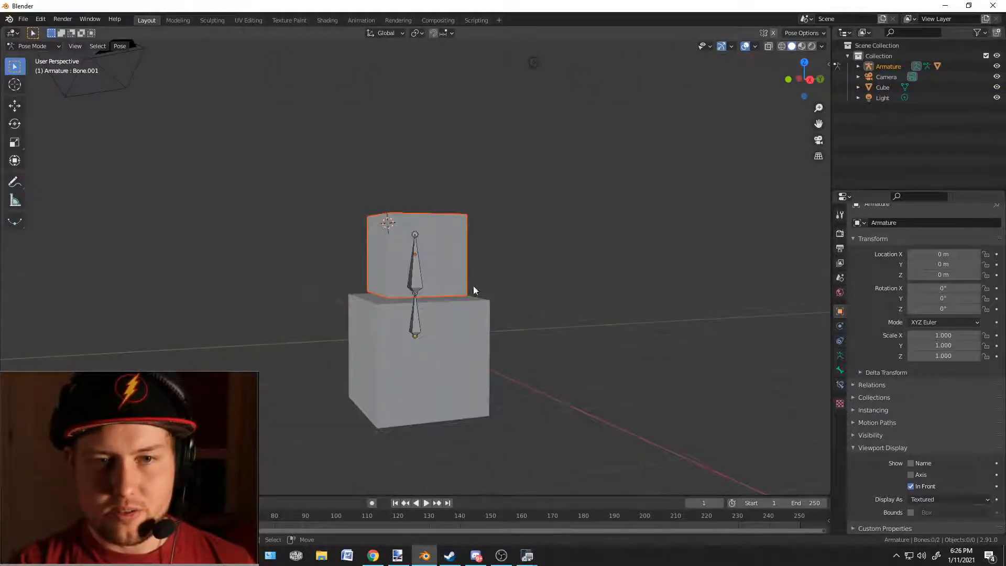
scroll(314, 301, up, 4)
middle_drag(315, 301, 382, 287)
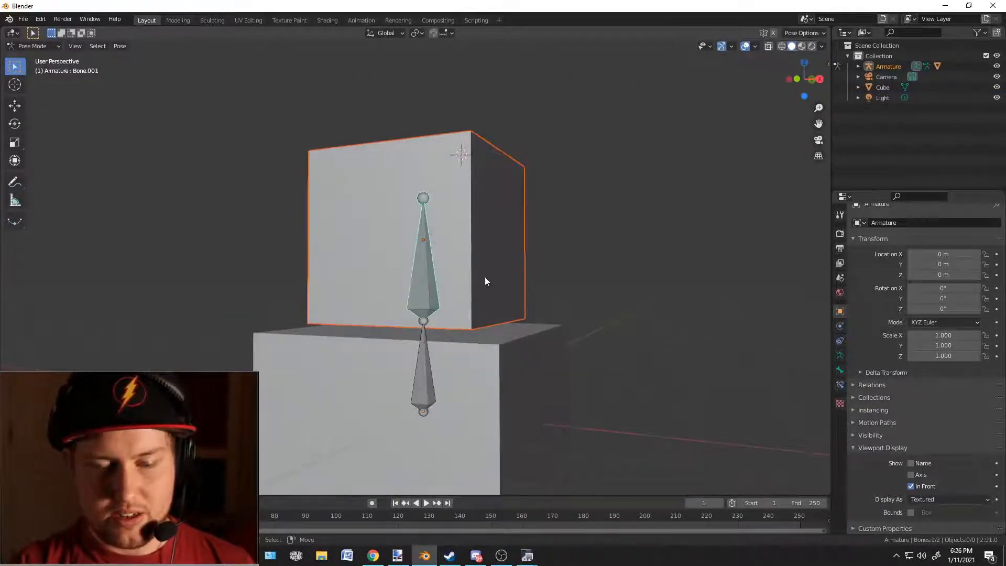
key(r)
right_click(482, 214)
mouse_move(487, 217)
middle_down()
mouse_move(568, 234)
mouse_move(475, 221)
middle_up()
key(r)
right_click(443, 162)
- Test the upper bone's rotation from a front-on view and cancel it
middle_drag(492, 283, 523, 292)
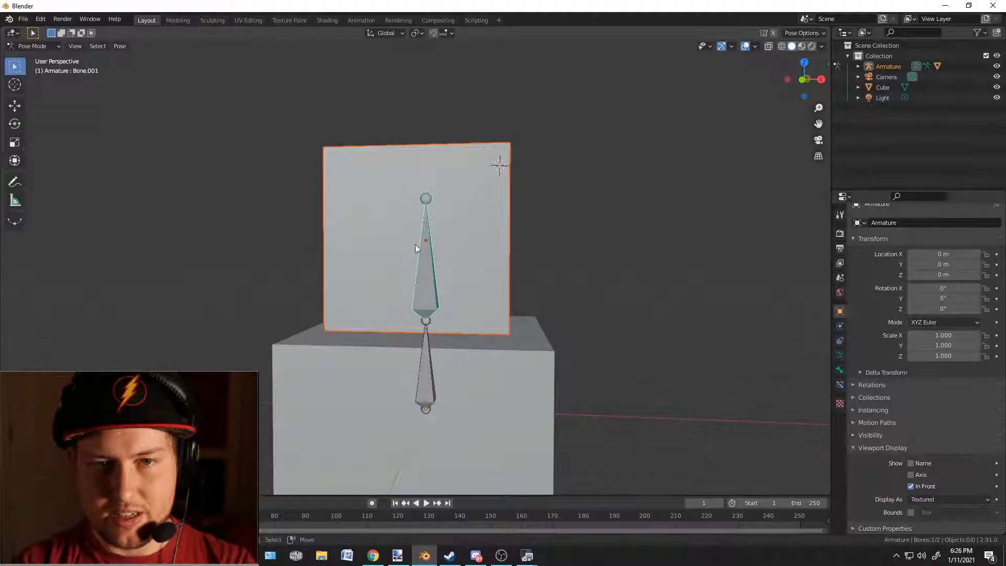
middle_drag(413, 236, 471, 270)
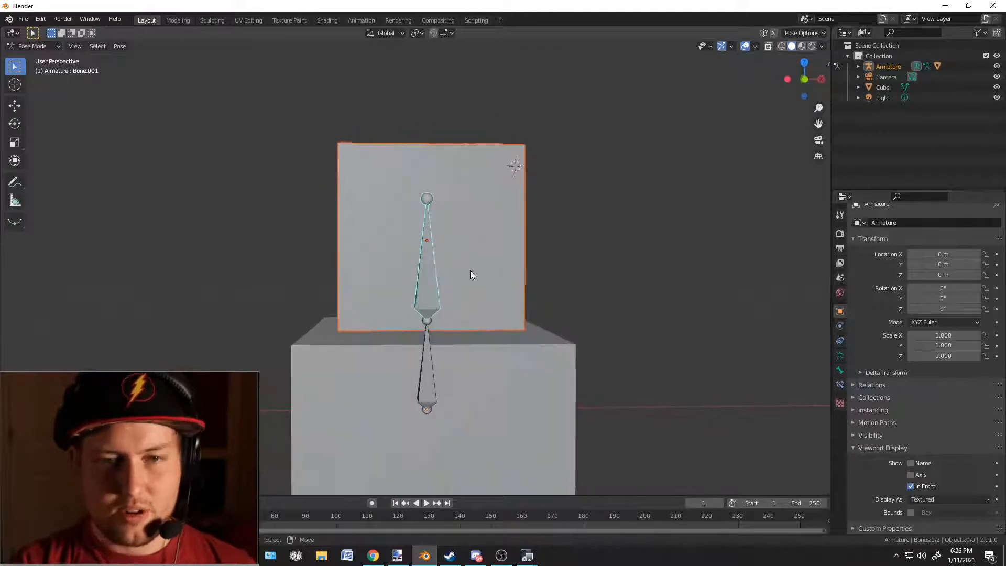
scroll(460, 246, up, 3)
key(r)
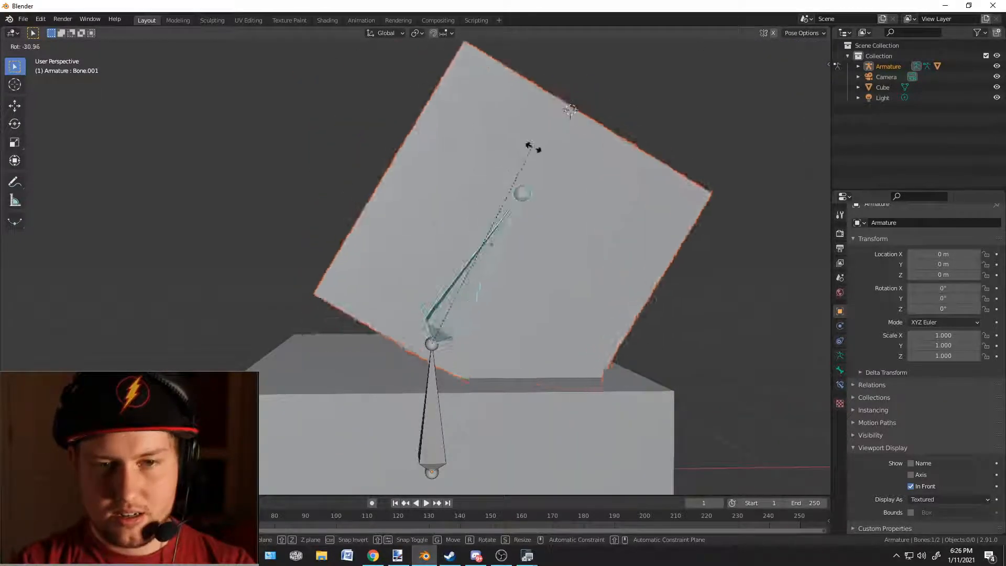
key(Escape)
middle_drag(491, 335, 388, 348)
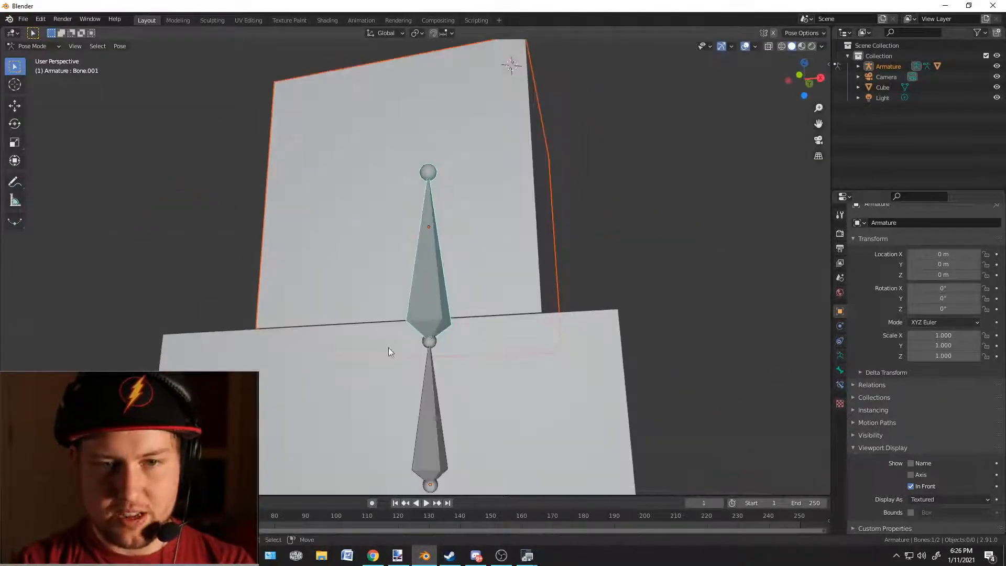
- Select the lower cube (Cube) together with the lower bone, and parent the cube with the Bone option
middle_drag(455, 317, 482, 348)
scroll(483, 350, down, 2)
shift+middle_drag(549, 425, 470, 309)
scroll(554, 285, down, 3)
scroll(516, 306, up, 1)
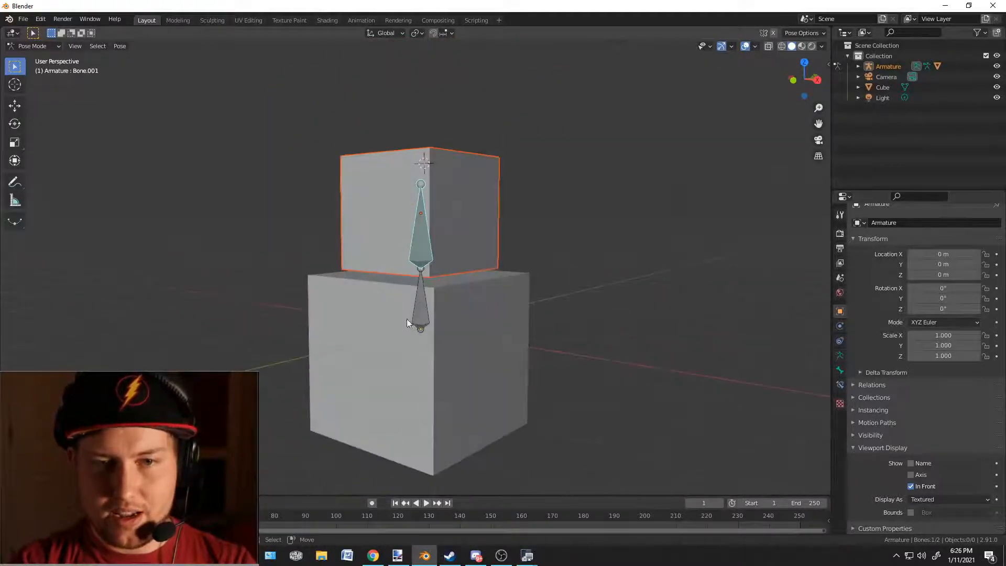
click(419, 298)
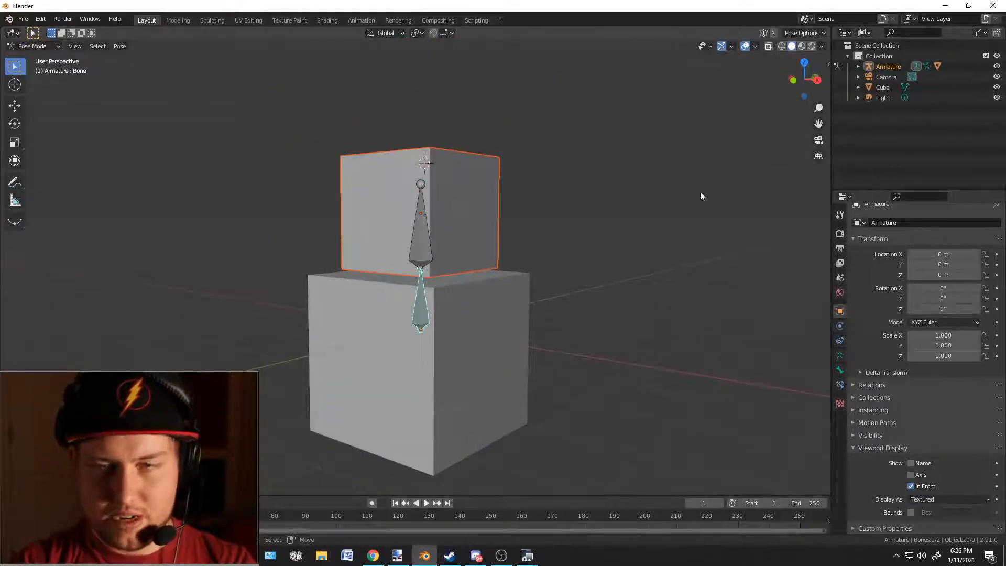
click(882, 87)
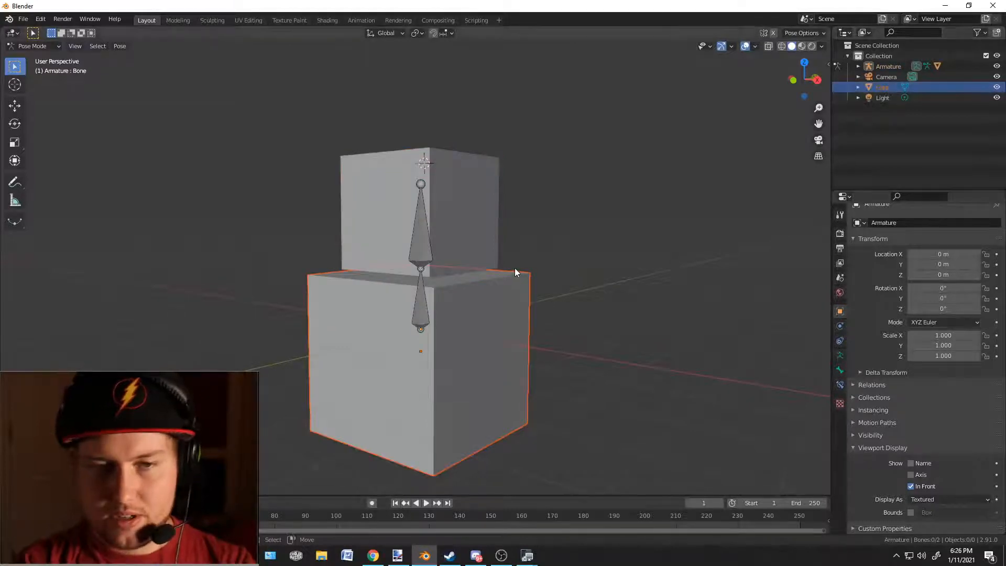
key(ctrl+p)
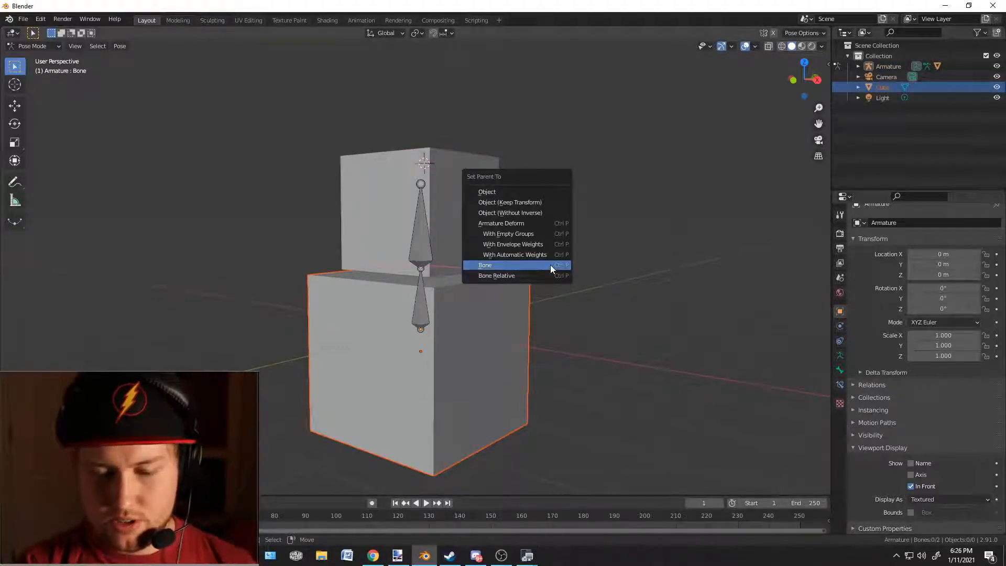
click(550, 265)
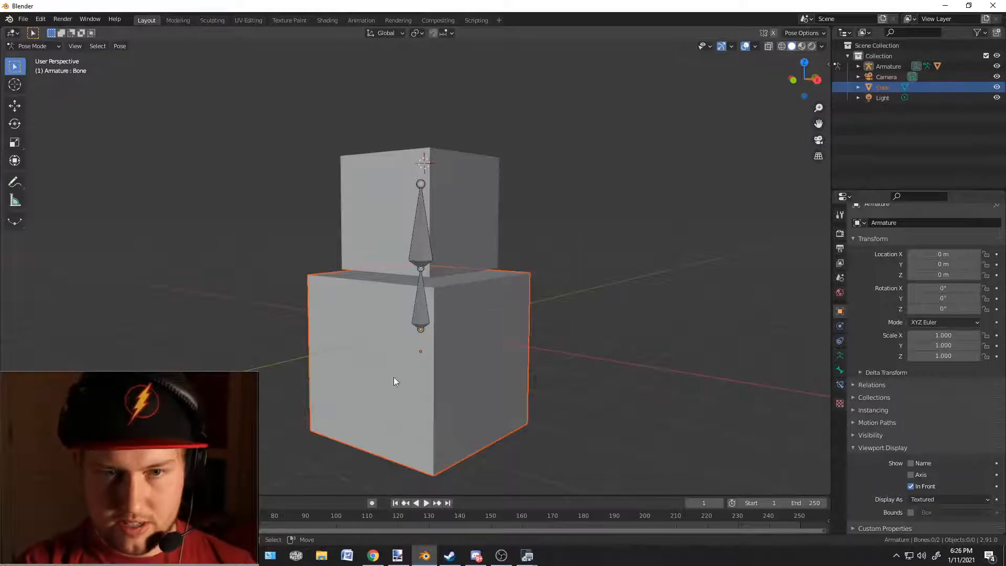
key(ctrl+p)
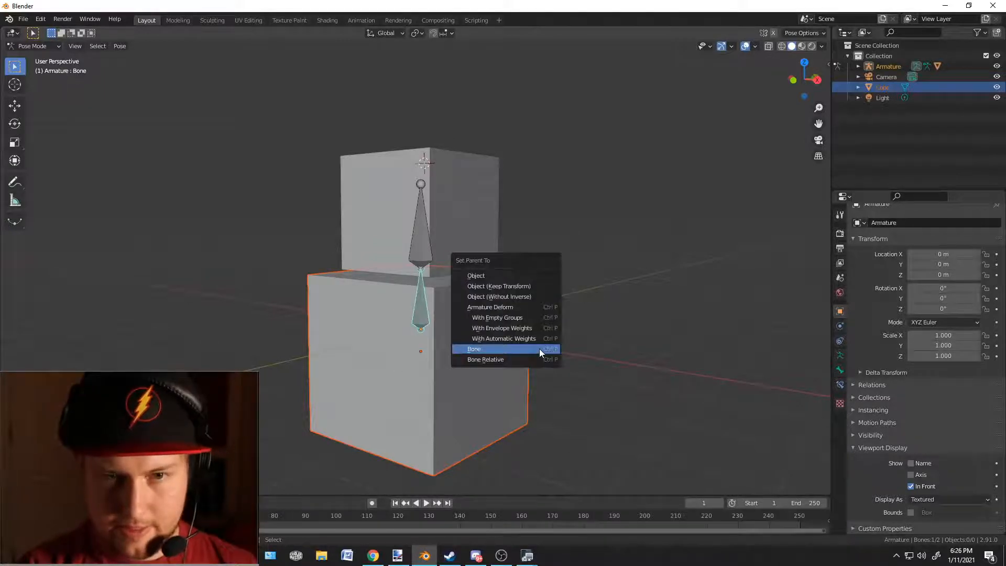
click(539, 348)
- Select the upper bone, test its rotation with both cubes parented, and cancel the rotation
middle_drag(539, 348, 485, 263)
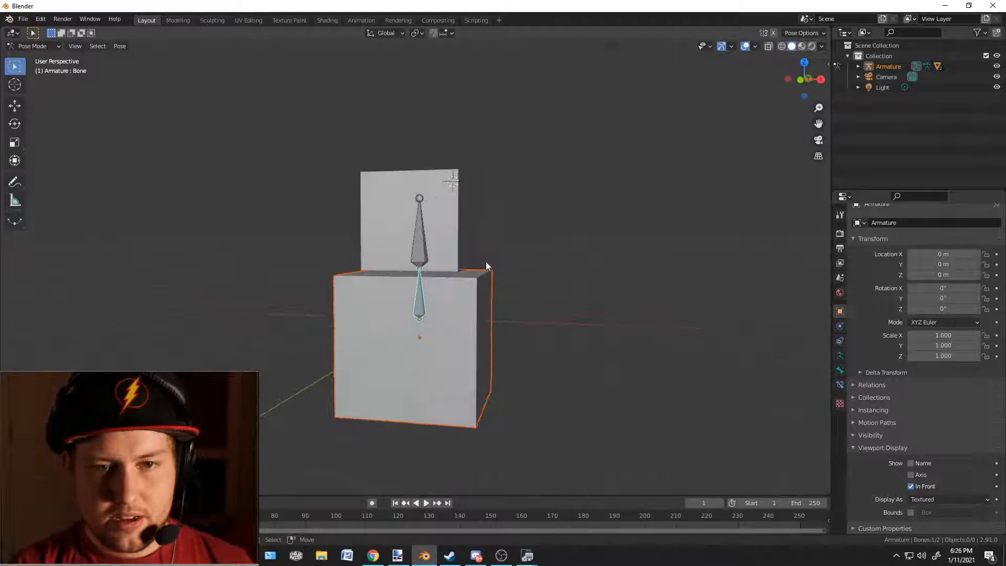
click(442, 240)
key(r)
right_click(506, 234)
- Enlarge the timeline area so its keyframe rows have more height
scroll(490, 262, down, 3)
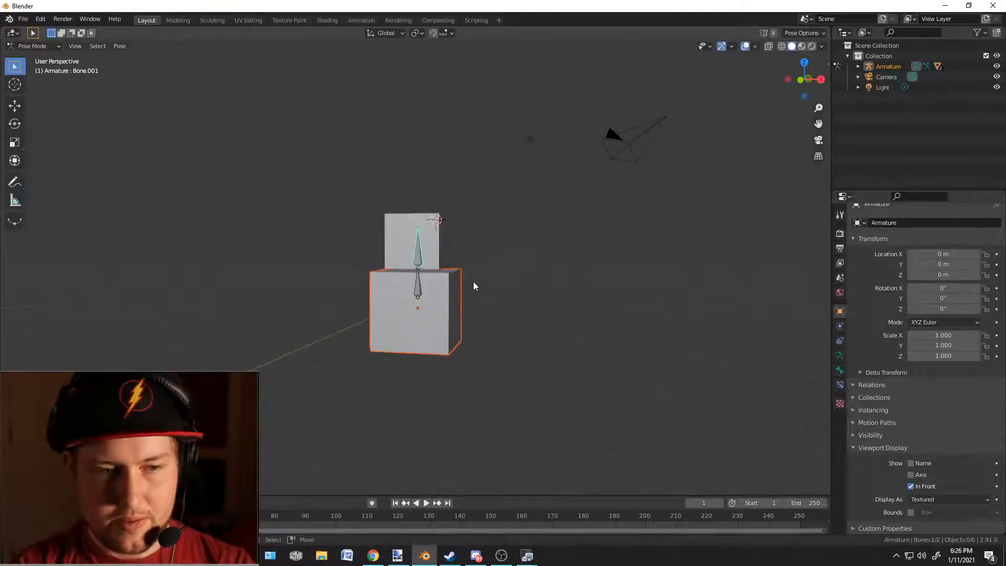
middle_drag(476, 285, 485, 343)
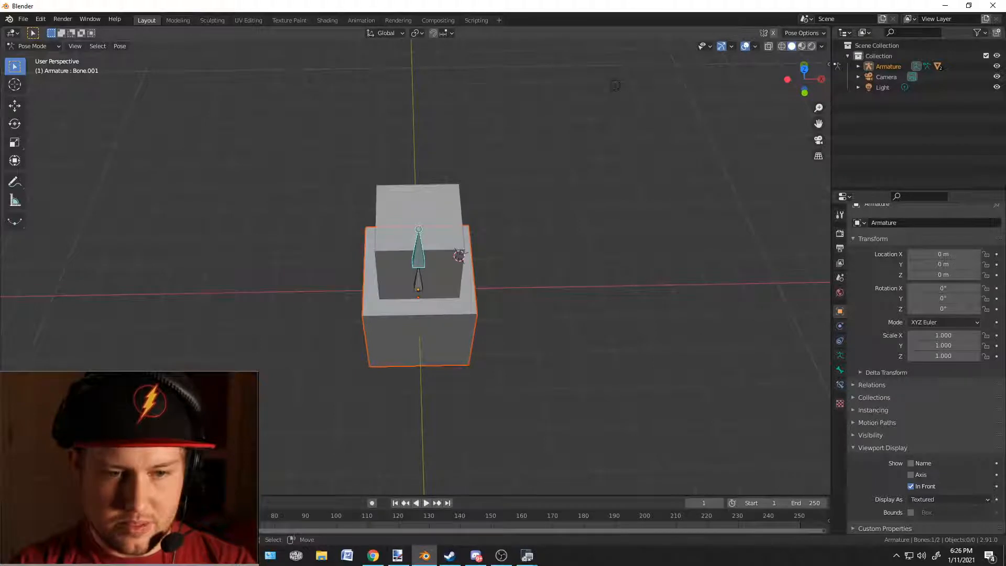
drag(494, 495, 494, 379)
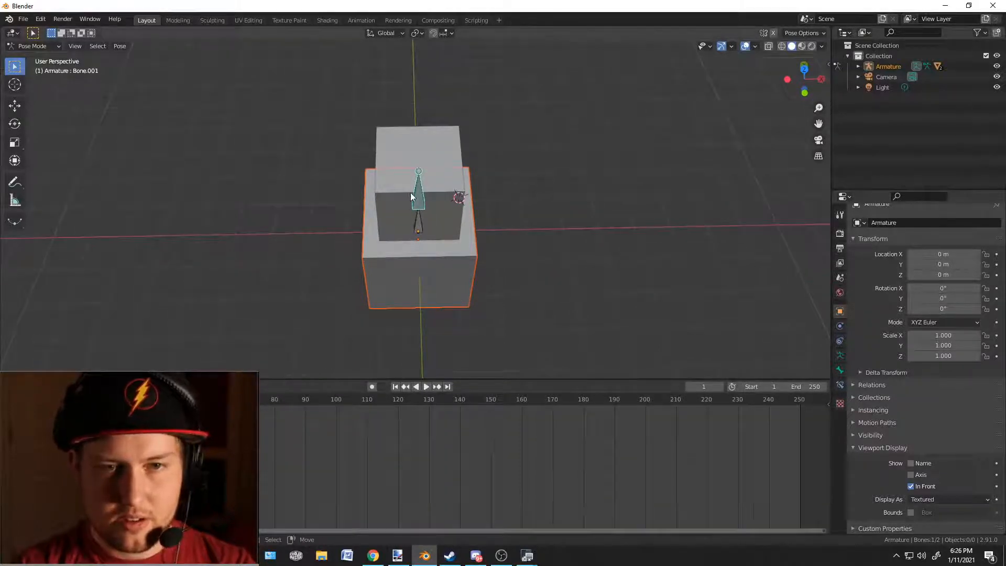
- Rotate the upper bone about the global Z axis and insert a Location, Rotation & Scale keyframe at frame 1
key(r)
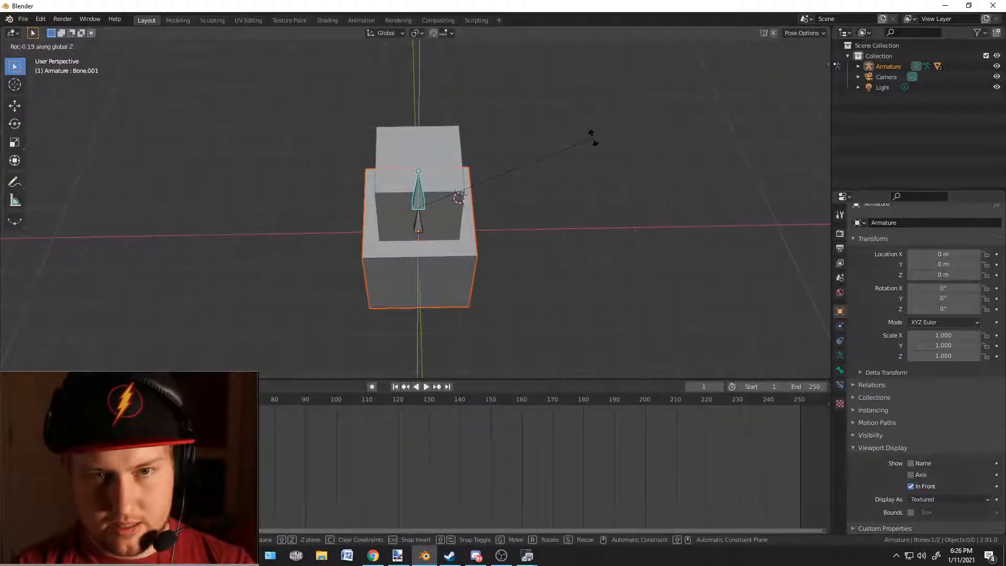
key(z)
click(550, 256)
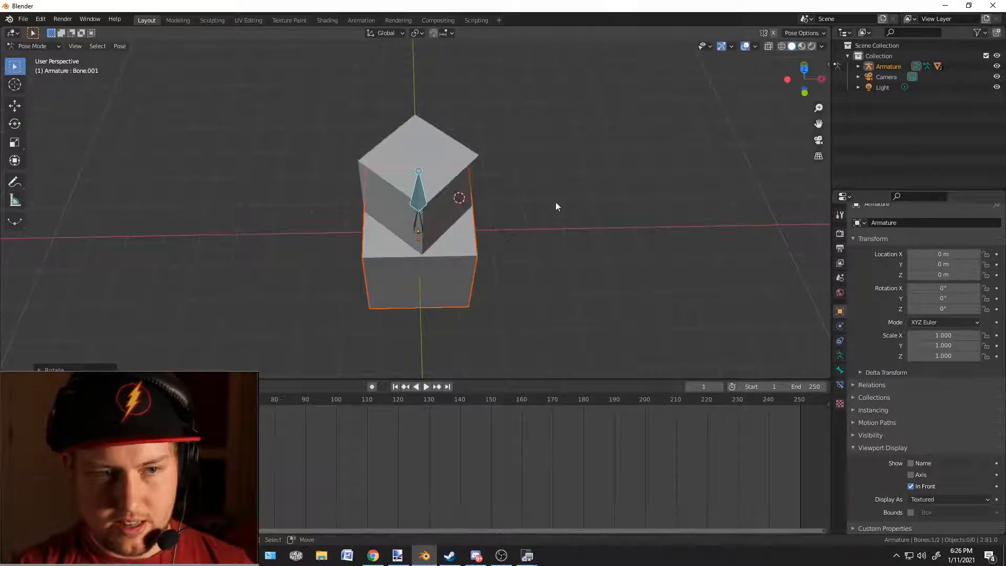
key(i)
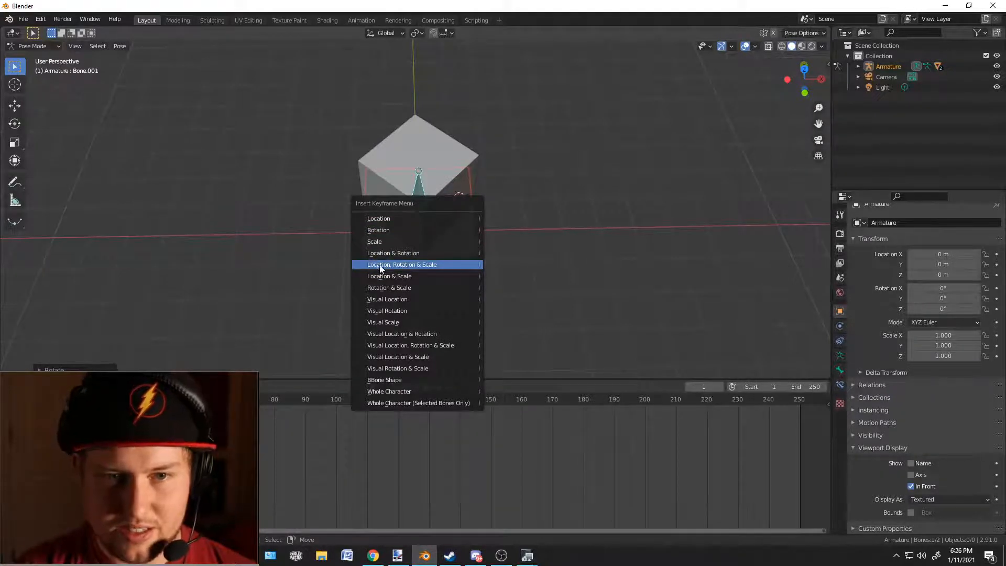
click(412, 264)
- Try rotating the upper bone further about the global Z axis while still at frame 1
middle_drag(523, 264, 484, 218)
scroll(484, 218, up, 4)
middle_drag(387, 204, 522, 190)
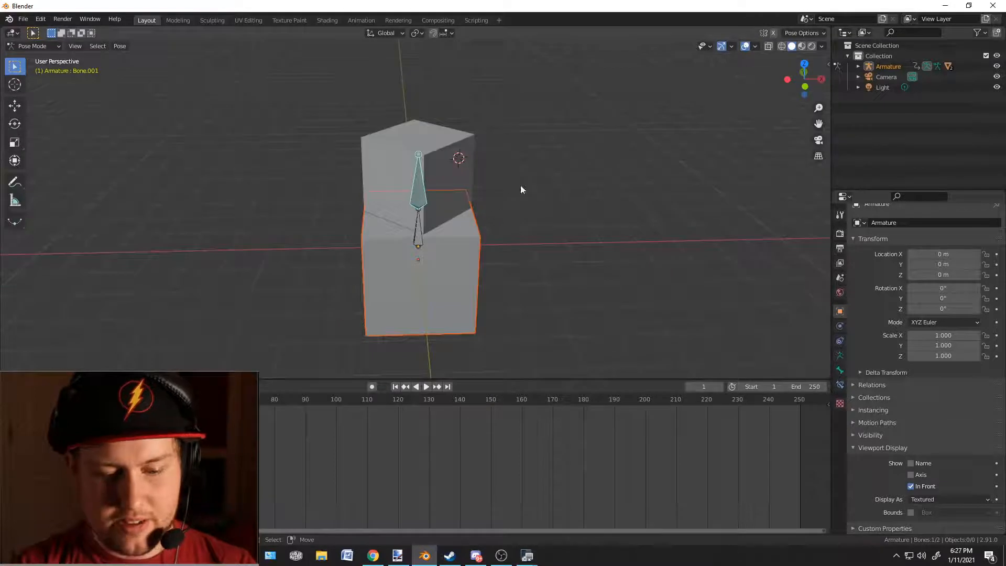
key(r)
right_click(581, 249)
key(r)
key(z)
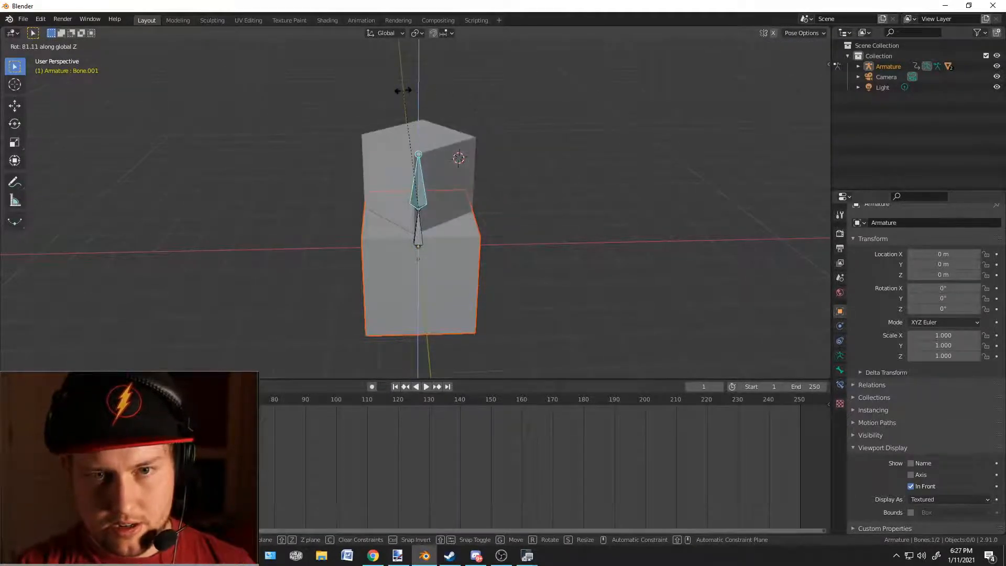
click(403, 91)
- Go to frame 90, rotate the upper bone, and insert a Location, Rotation & Scale keyframe
key(space)
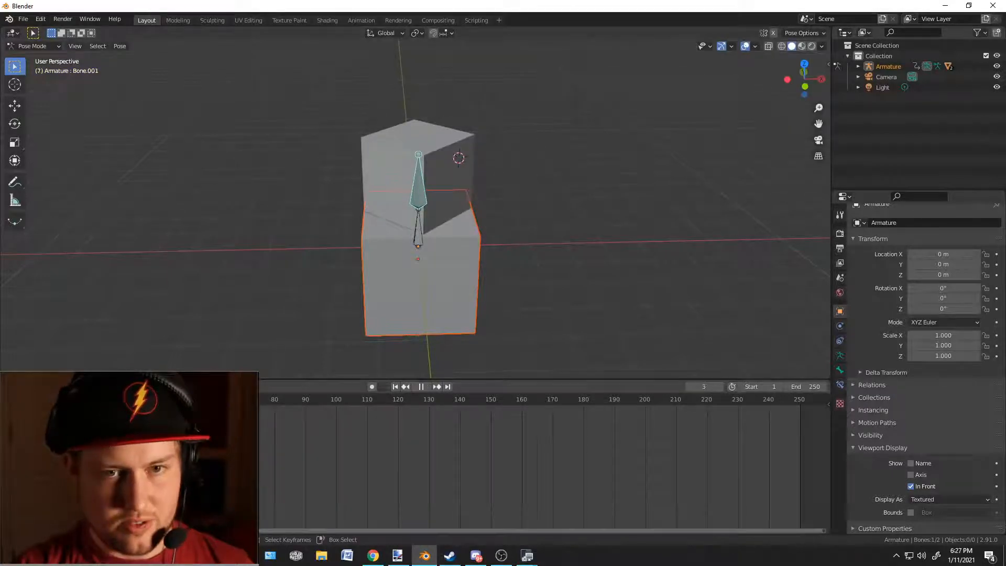
drag(182, 389, 306, 388)
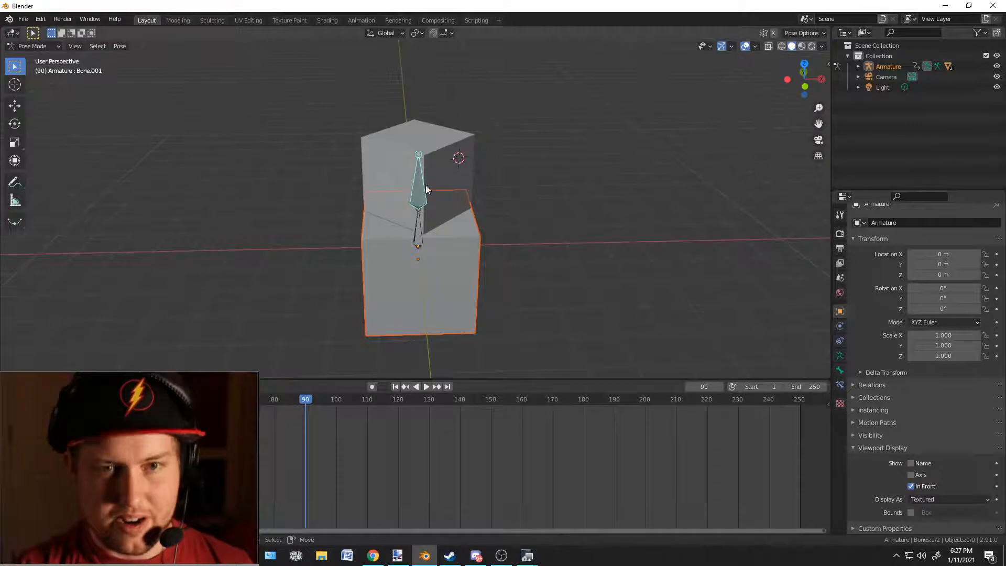
middle_drag(502, 183, 504, 211)
key(r)
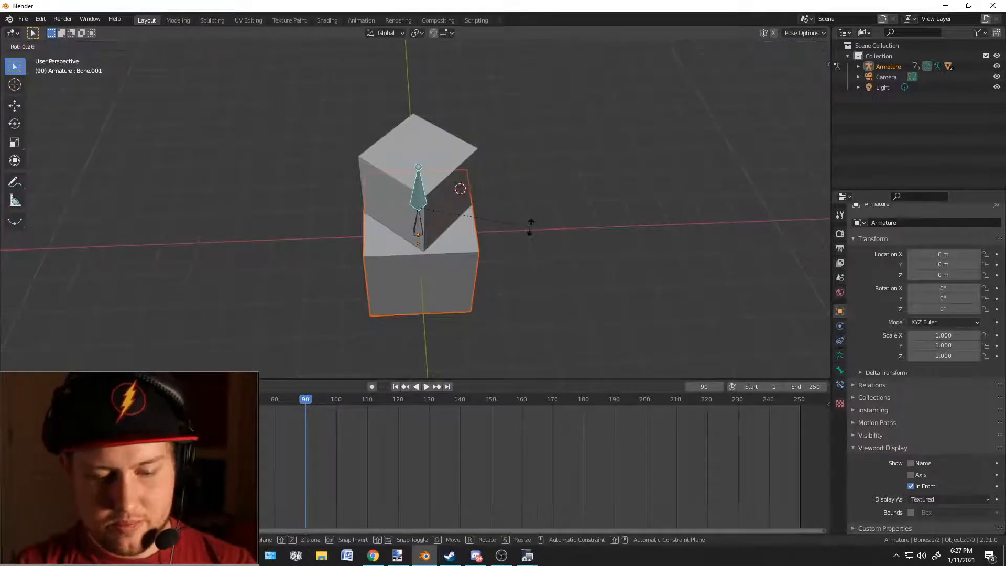
click(452, 97)
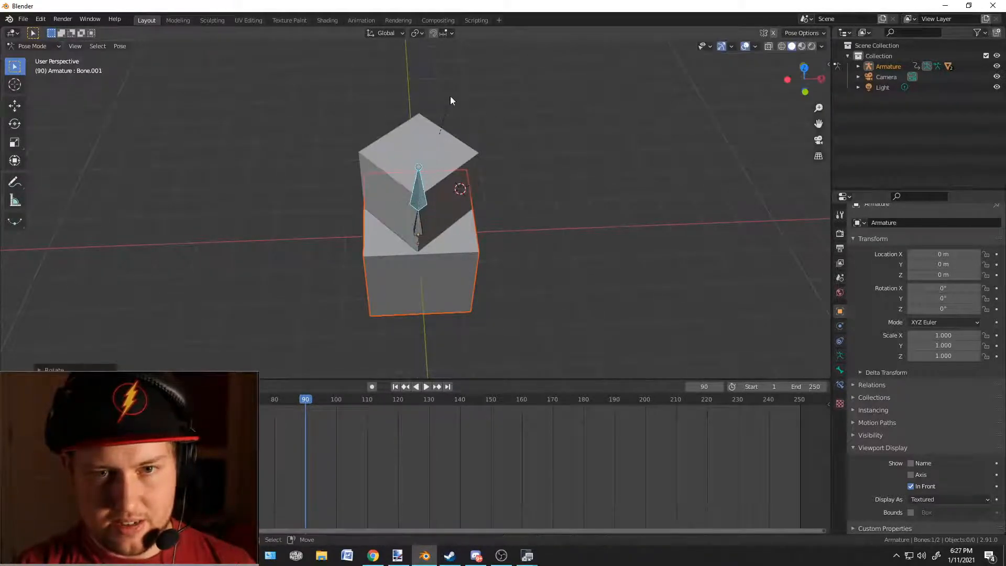
key(i)
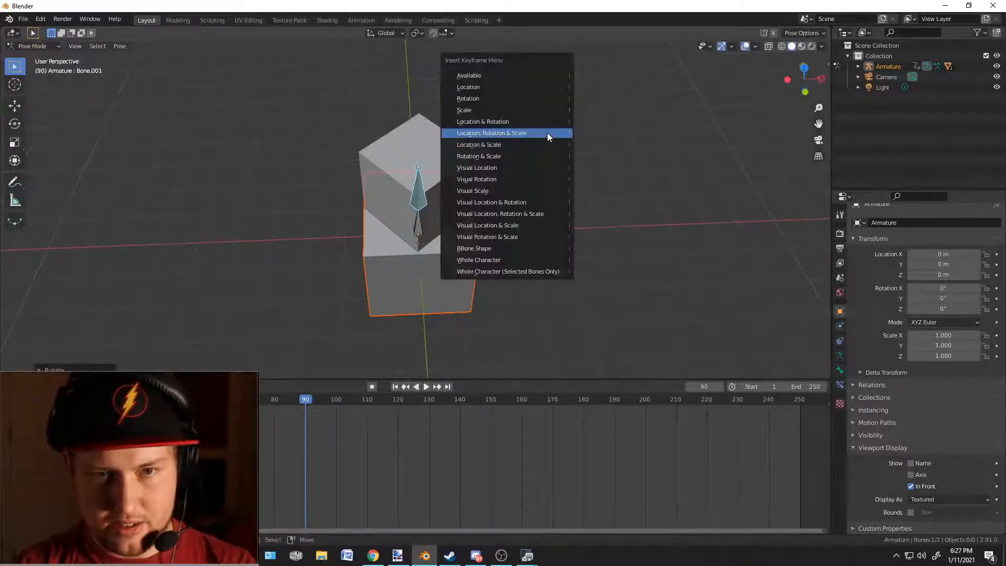
click(514, 133)
- Play the upper bone's rotation animation from the start, replay it, and stop the playback
middle_drag(532, 219, 479, 156)
scroll(482, 189, up, 3)
scroll(485, 223, down, 3)
middle_drag(479, 212, 457, 206)
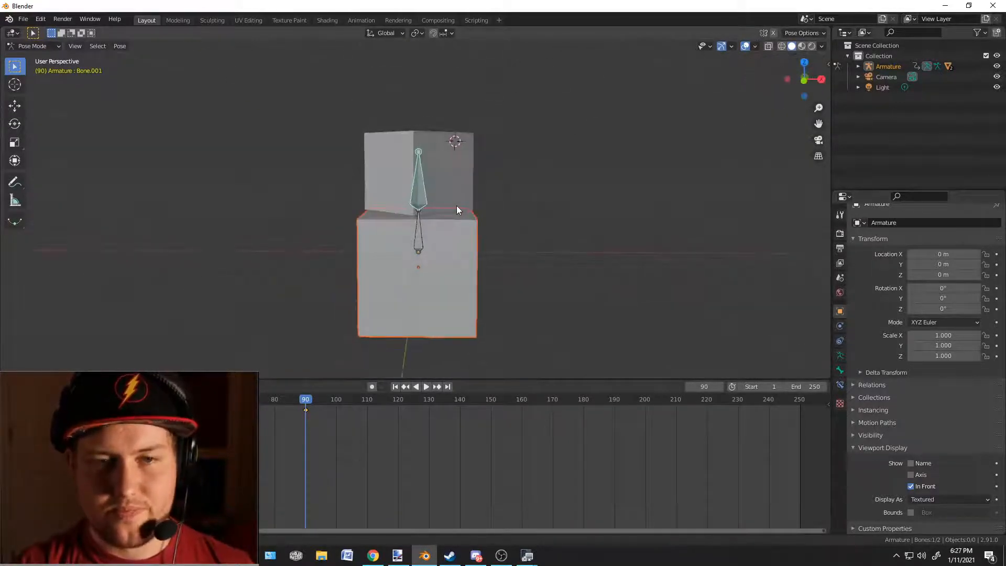
drag(306, 401, 29, 401)
key(space)
middle_drag(486, 179, 410, 172)
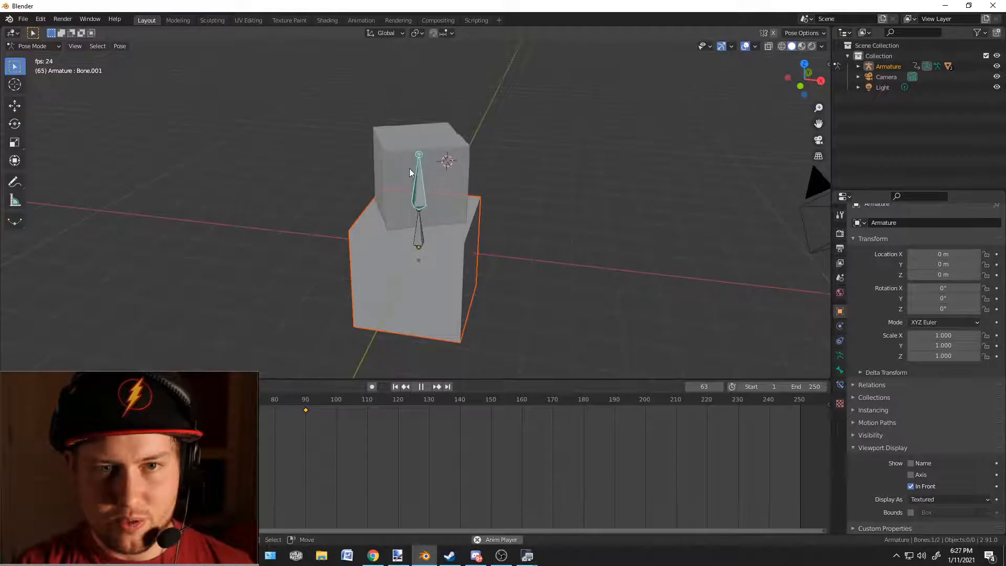
drag(338, 401, 27, 401)
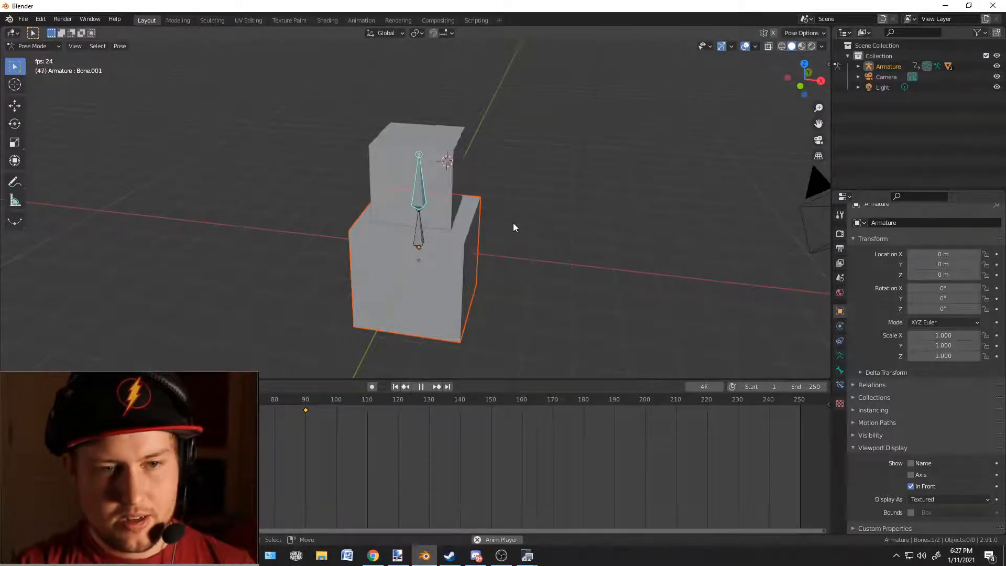
key(space)
middle_drag(512, 222, 483, 215)
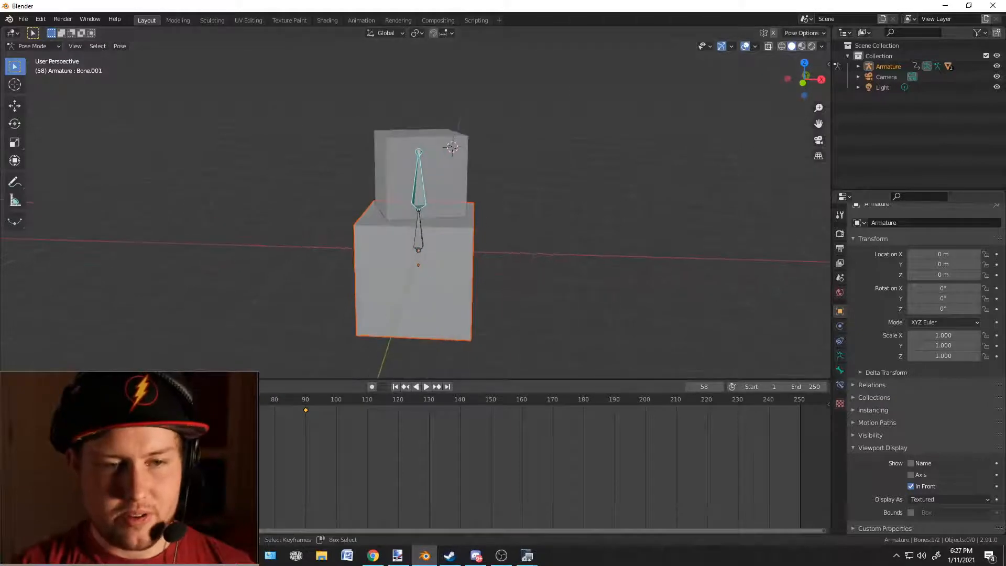
- At frame 90, scale the upper bone down and insert a Location, Rotation & Scale keyframe
drag(290, 402, 305, 403)
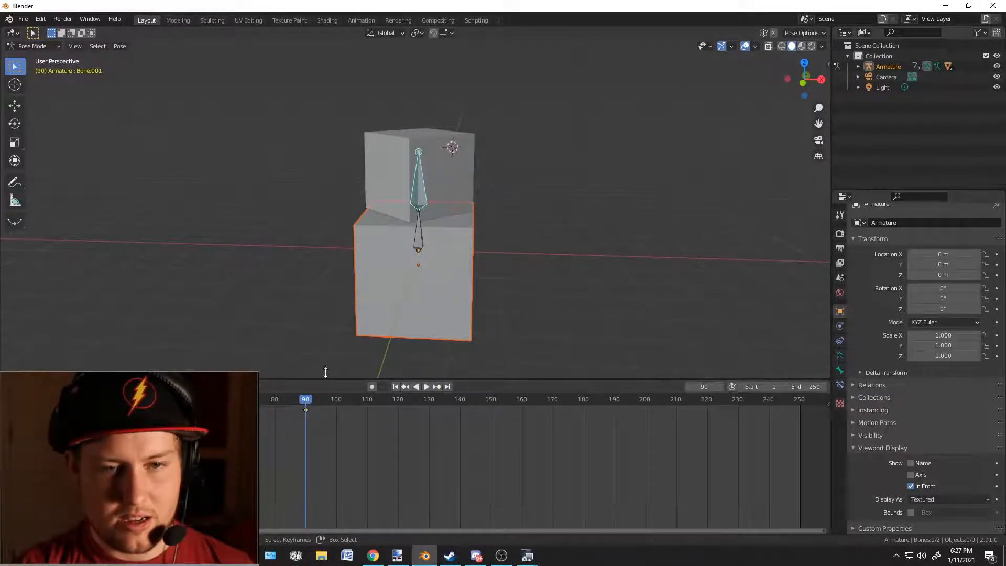
key(s)
click(459, 274)
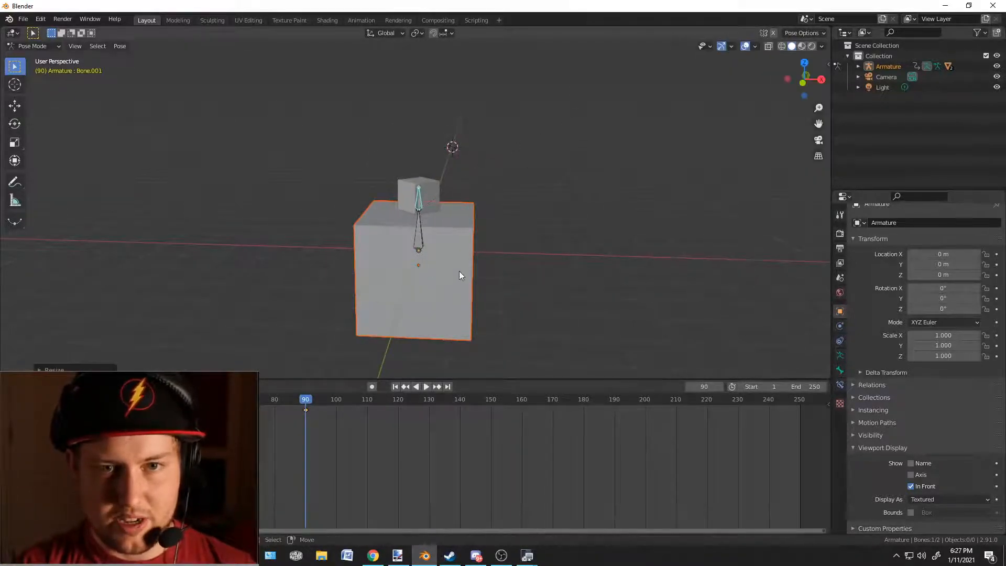
key(i)
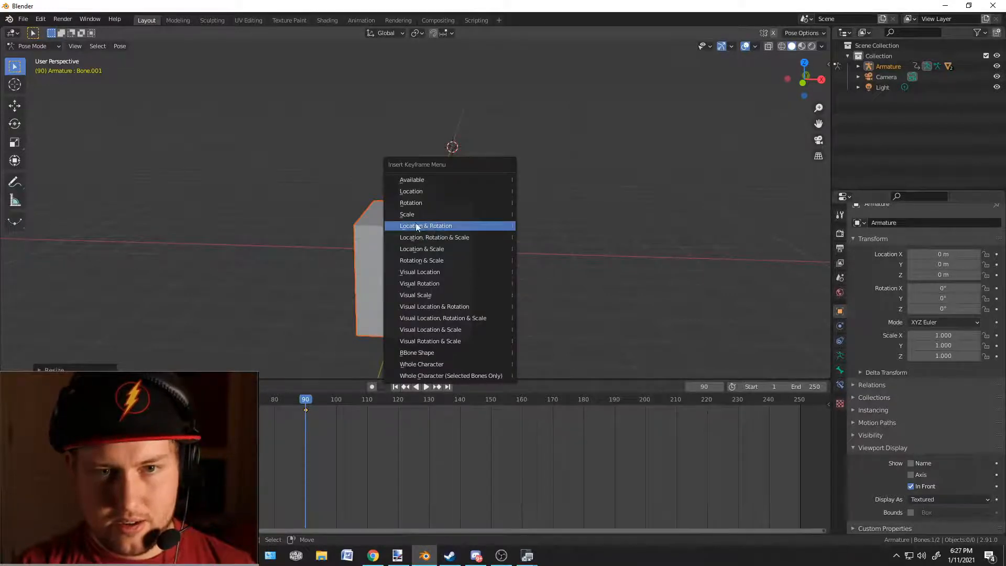
click(430, 237)
- Play the animation from frame 0, checking the livestream chat in Chrome before returning to Blender and stopping playback
drag(307, 402, 27, 402)
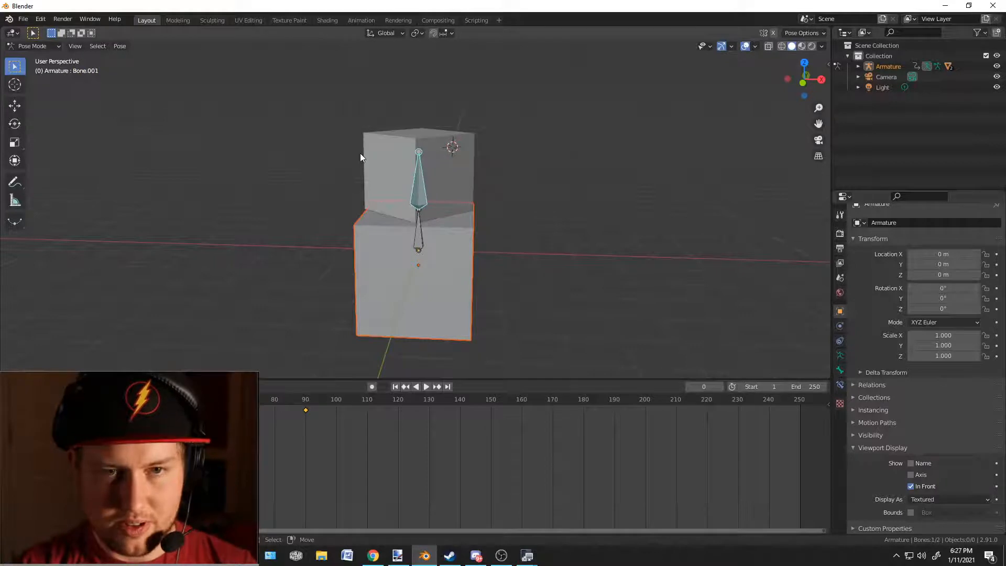
key(space)
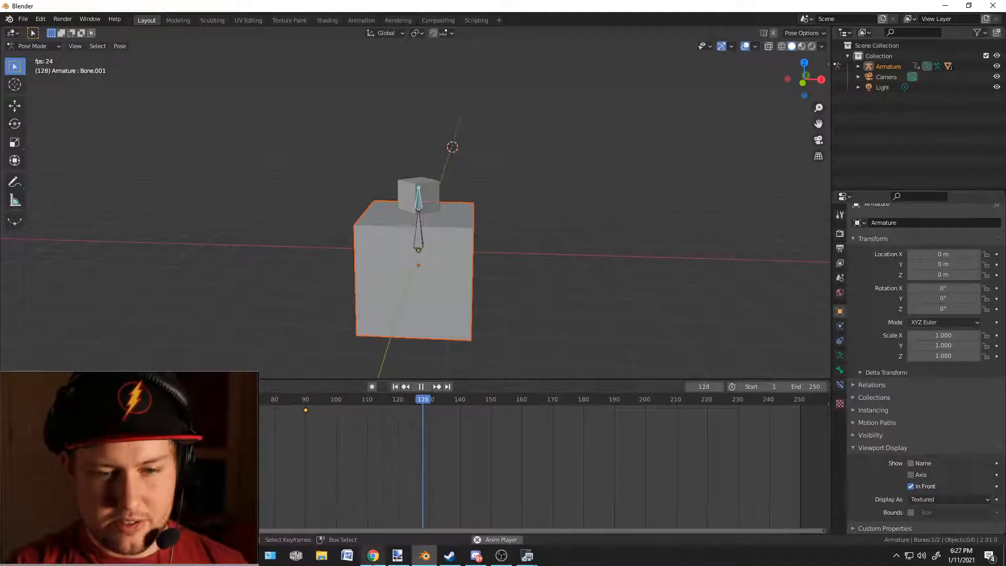
click(373, 557)
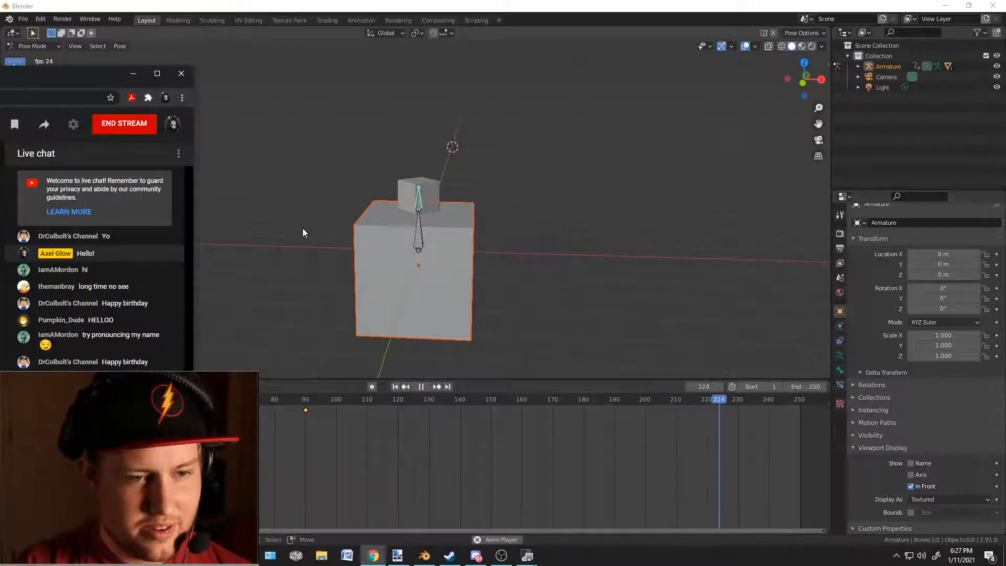
click(564, 219)
key(space)
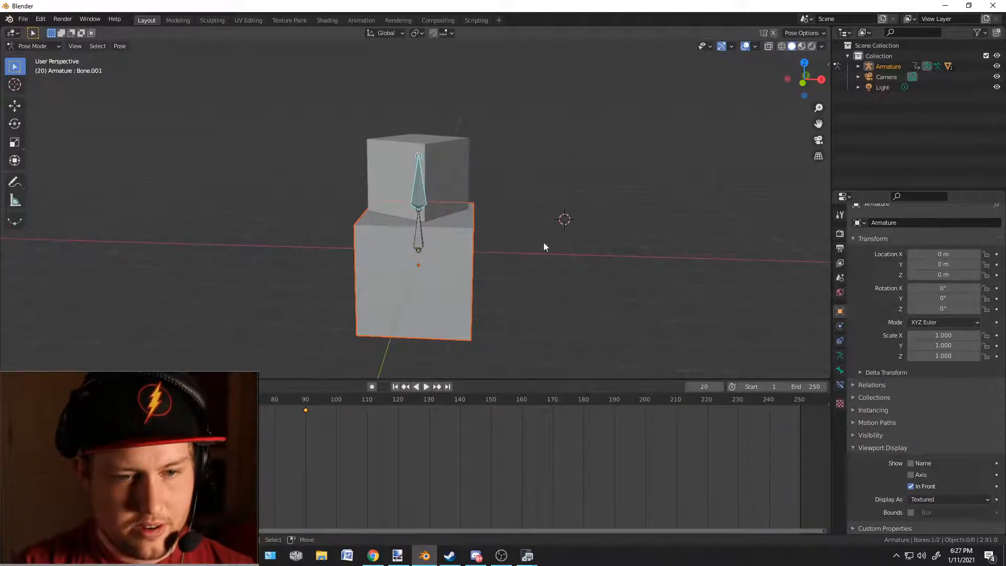
- Check the livestream chat in Chrome, repositioning its window, and return to Blender
click(372, 557)
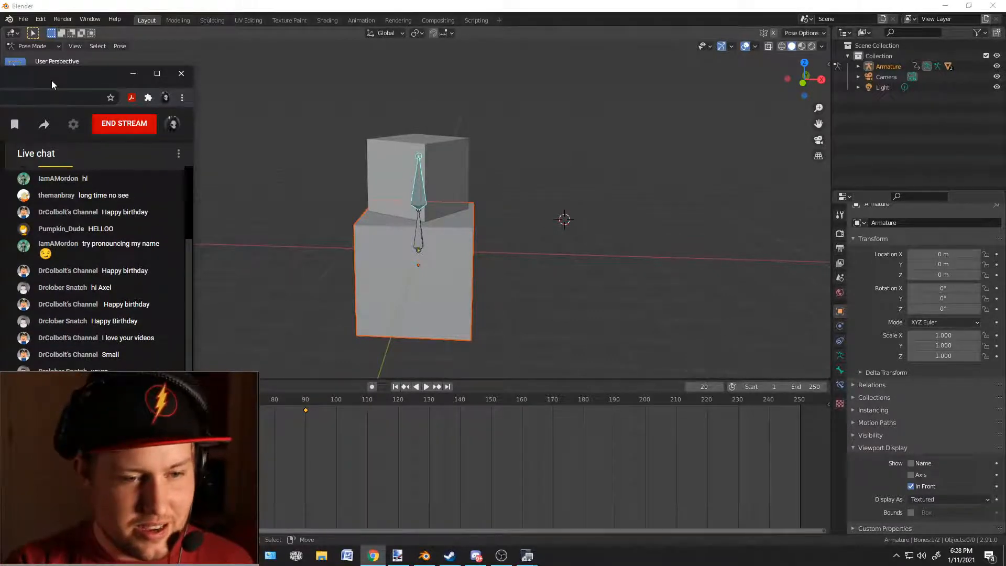
drag(51, 82, 53, 40)
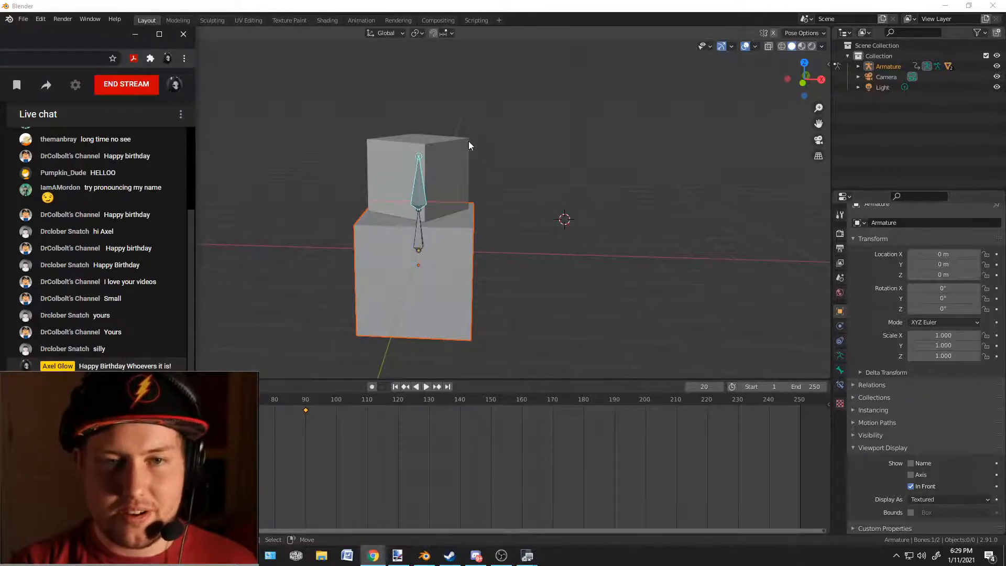
click(506, 129)
scroll(450, 126, up, 3)
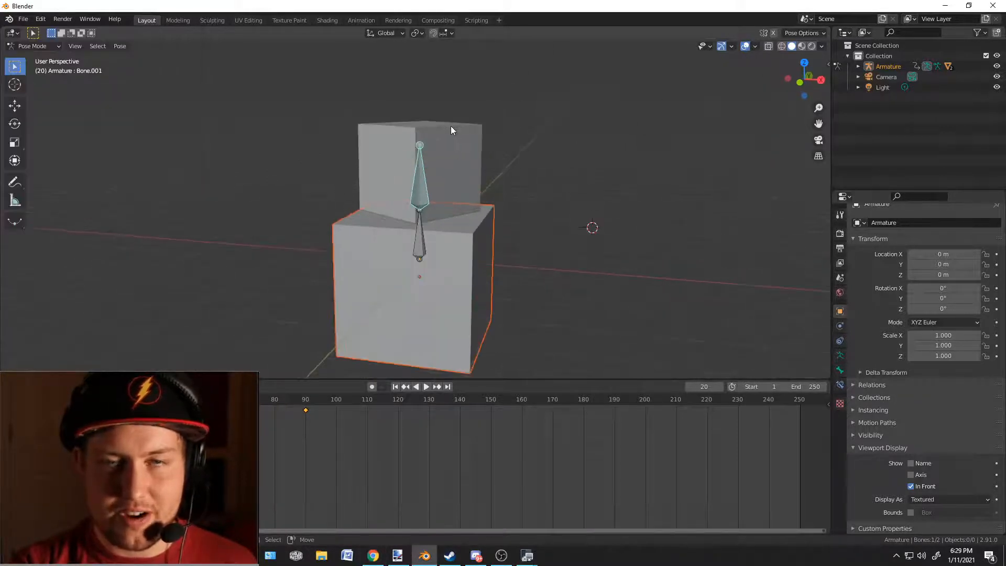
scroll(477, 128, down, 3)
middle_drag(477, 128, 458, 160)
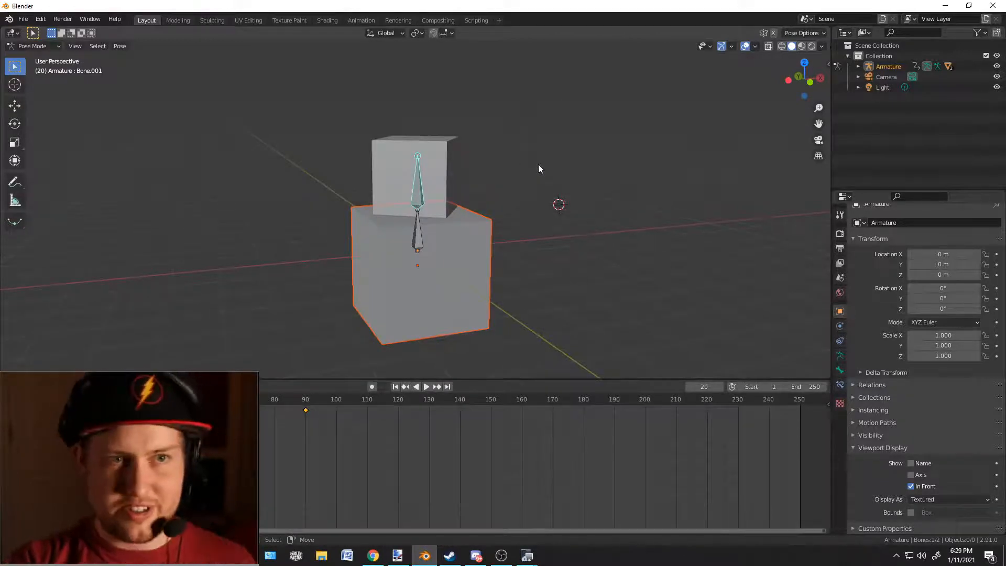
middle_drag(434, 199, 492, 217)
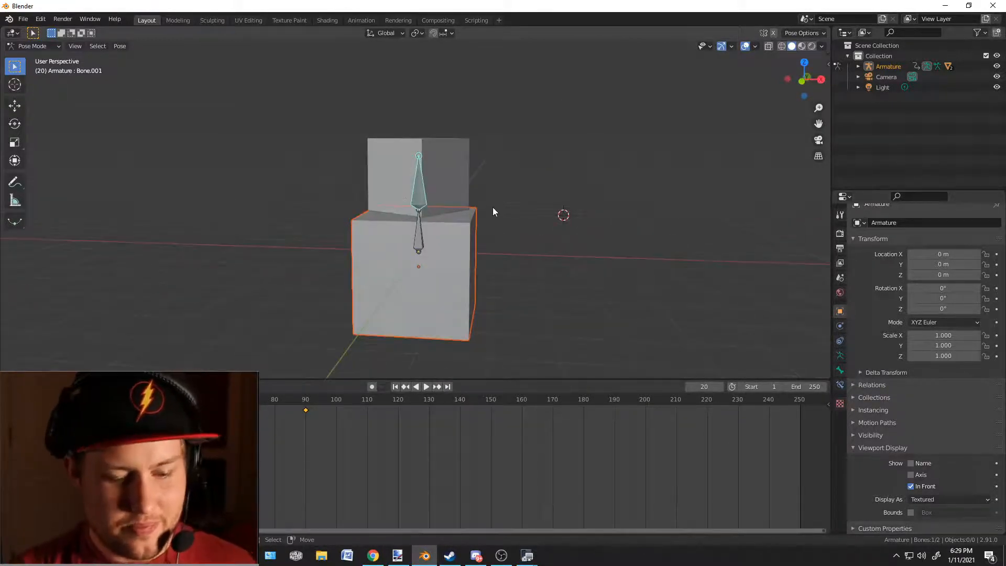
key(KP_1)
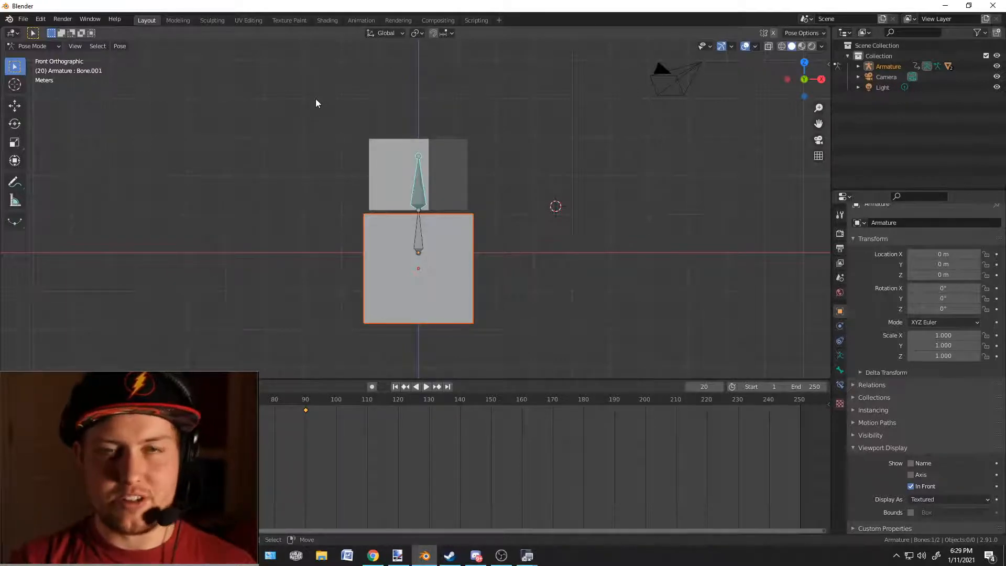
- Search the add-on preferences for "rigi", view the details of the Rigging: Rigify add-on, and close the preferences
click(40, 19)
click(78, 169)
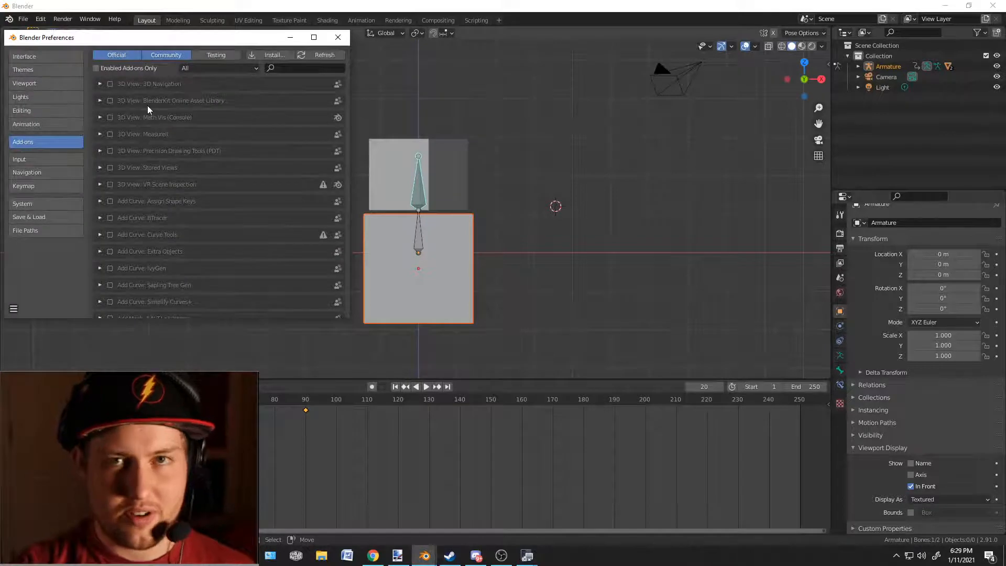
click(302, 67)
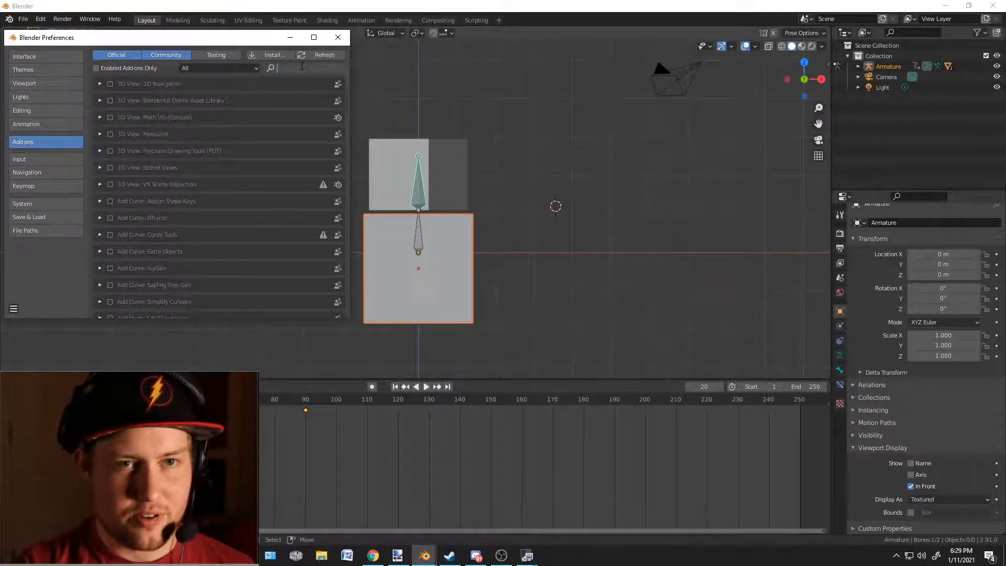
text(rigi)
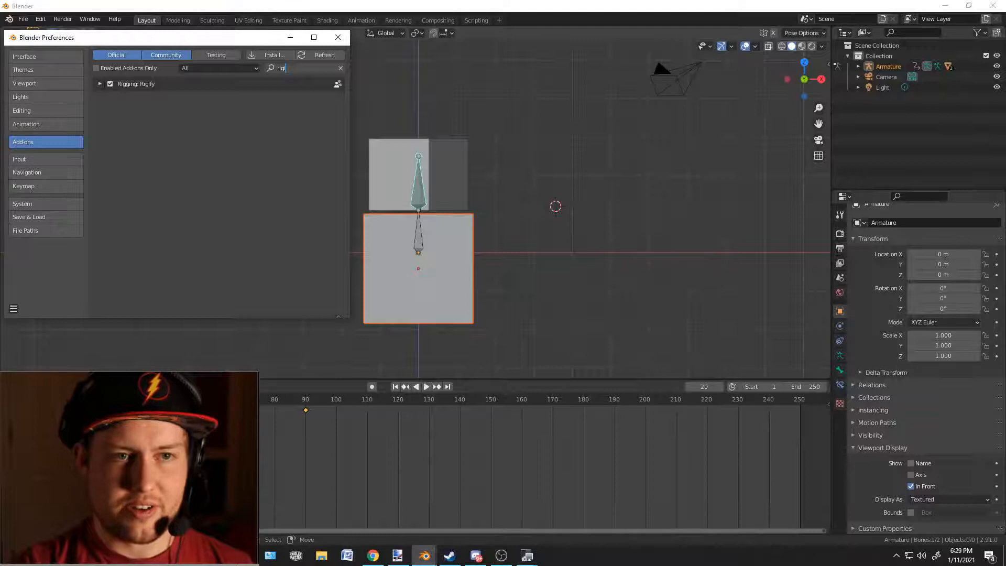
click(99, 83)
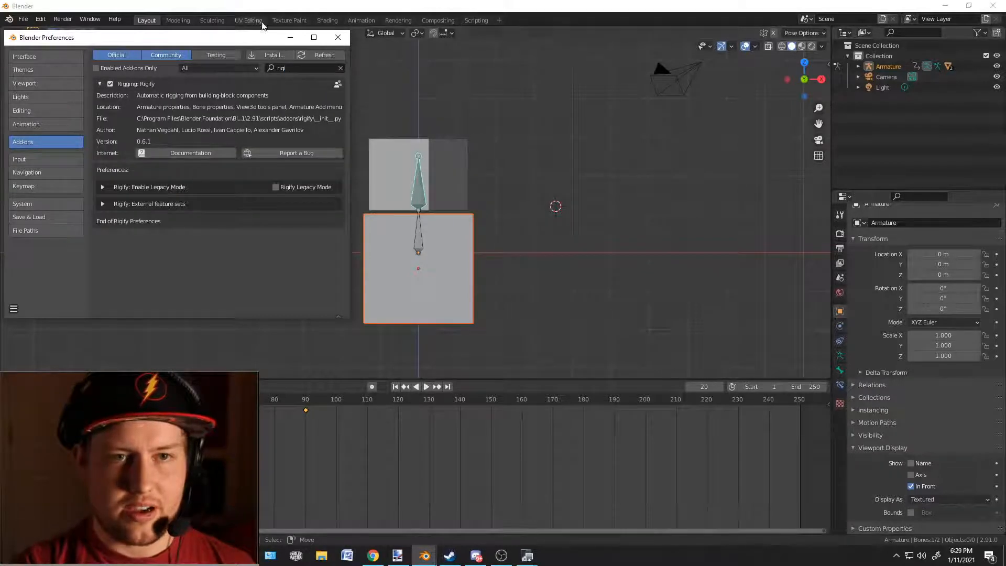
click(340, 39)
- Deselect the armature's bones and switch from Pose Mode to Object Mode
scroll(451, 216, up, 2)
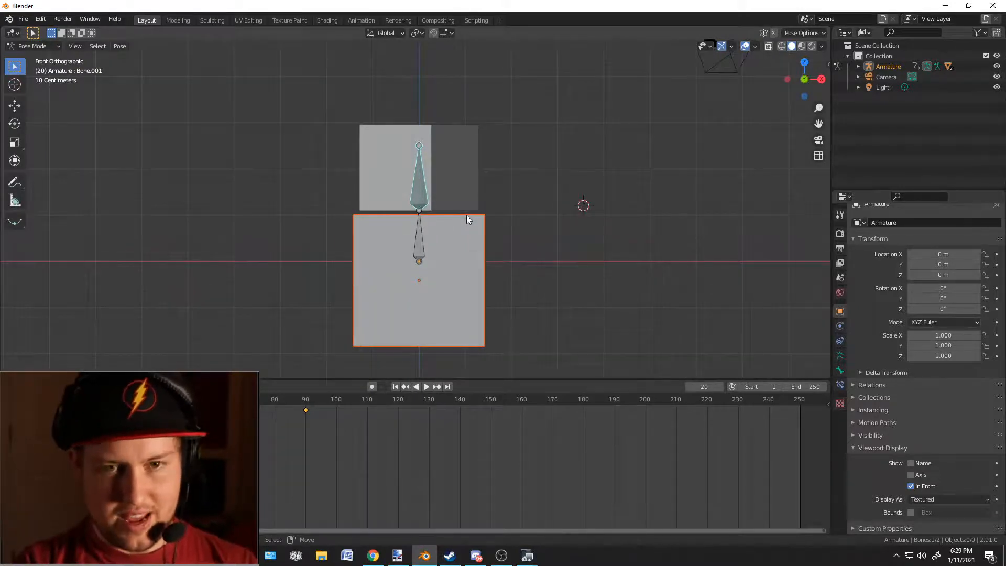
click(546, 167)
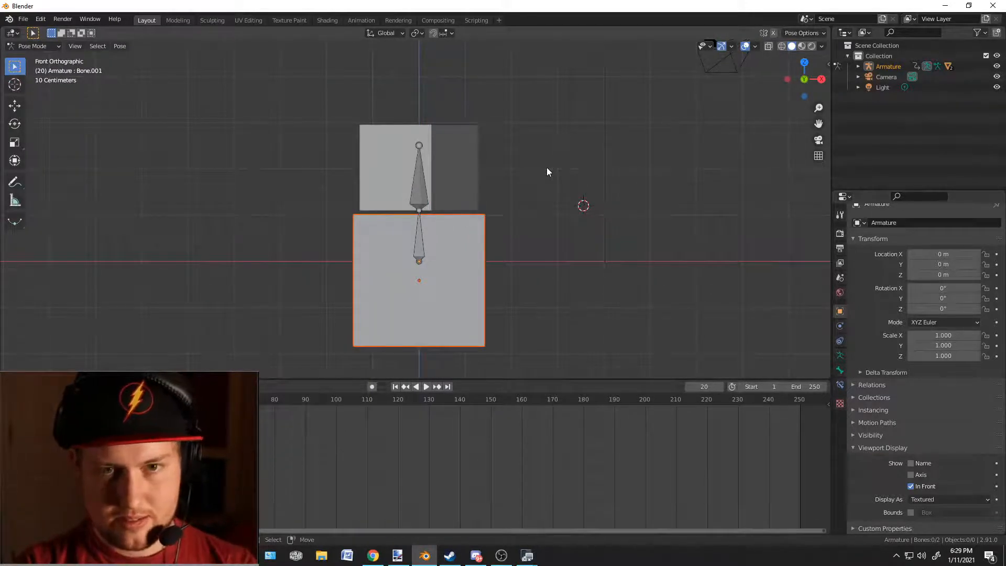
click(32, 47)
click(32, 59)
- Add a Basic Human (Meta-Rig) armature to the scene
scroll(382, 168, down, 3)
middle_drag(382, 168, 489, 160)
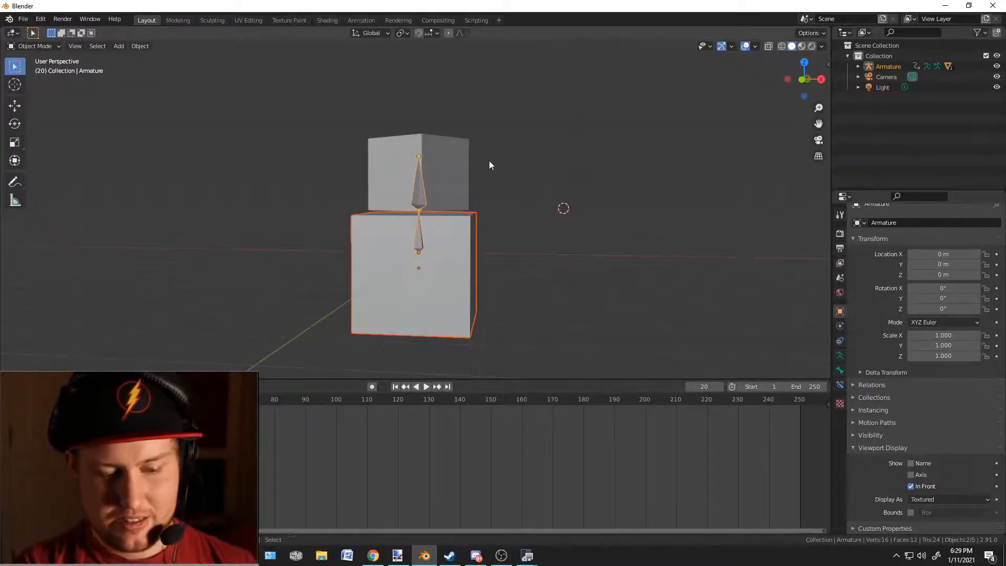
key(shift+a)
mouse_move(489, 161)
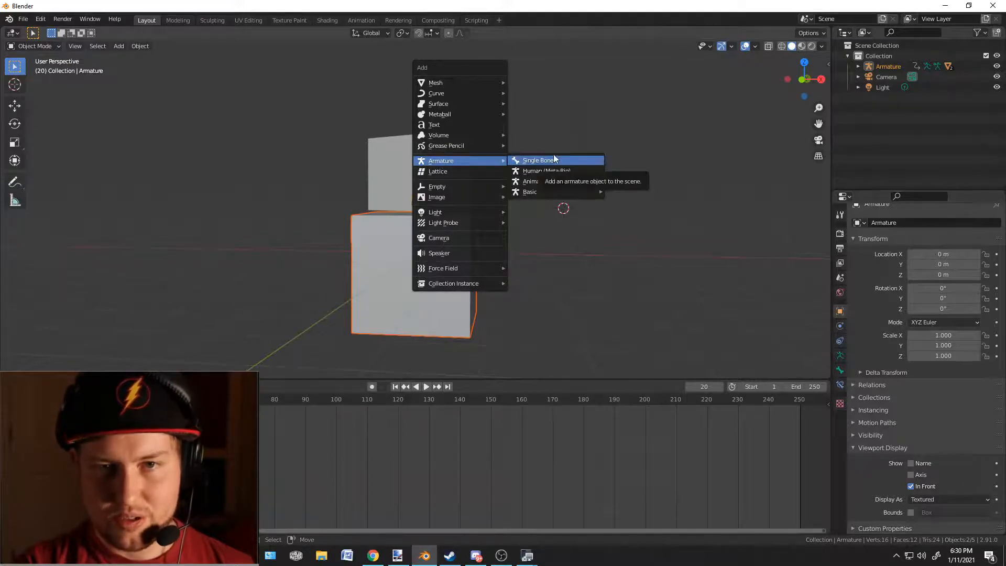
mouse_move(569, 197)
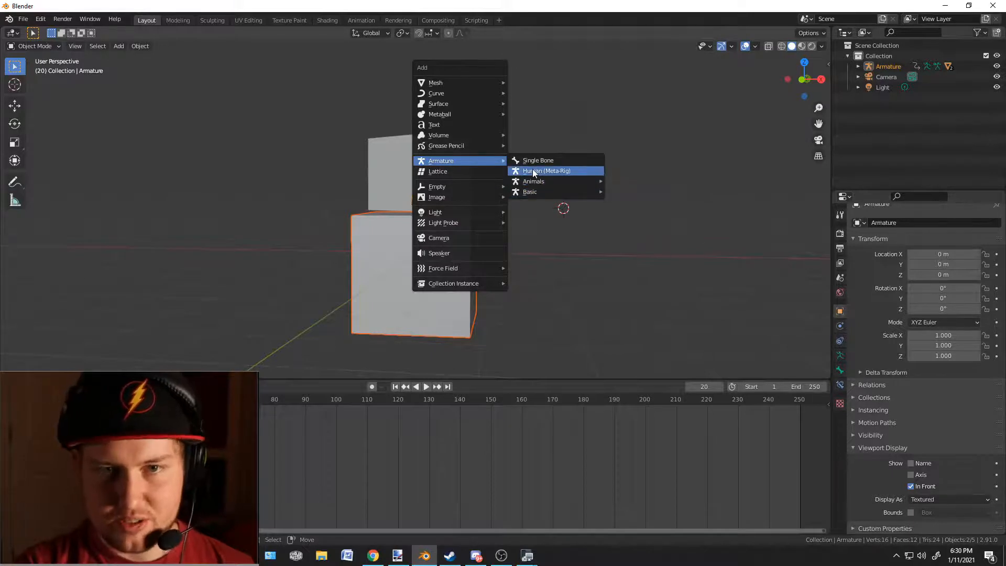
mouse_move(602, 193)
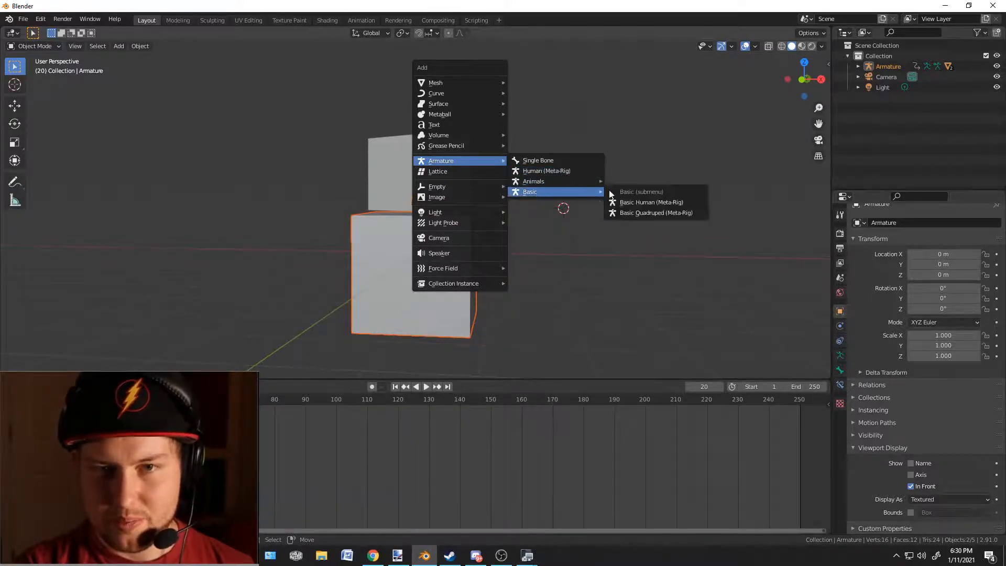
click(634, 203)
- Snap the 3D cursor to the world origin and snap the human meta-rig to the cursor
key(KP_1)
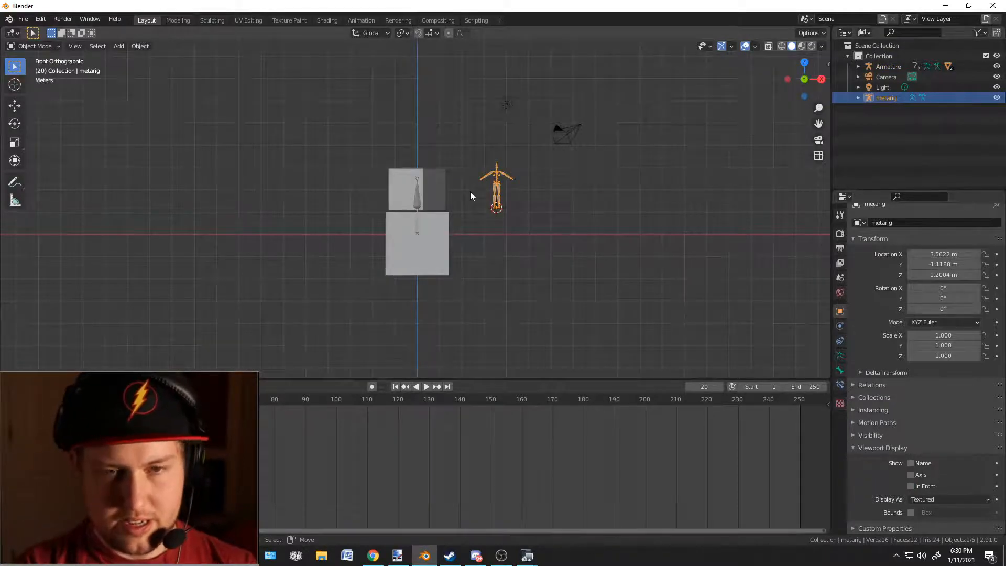
key(shift+s)
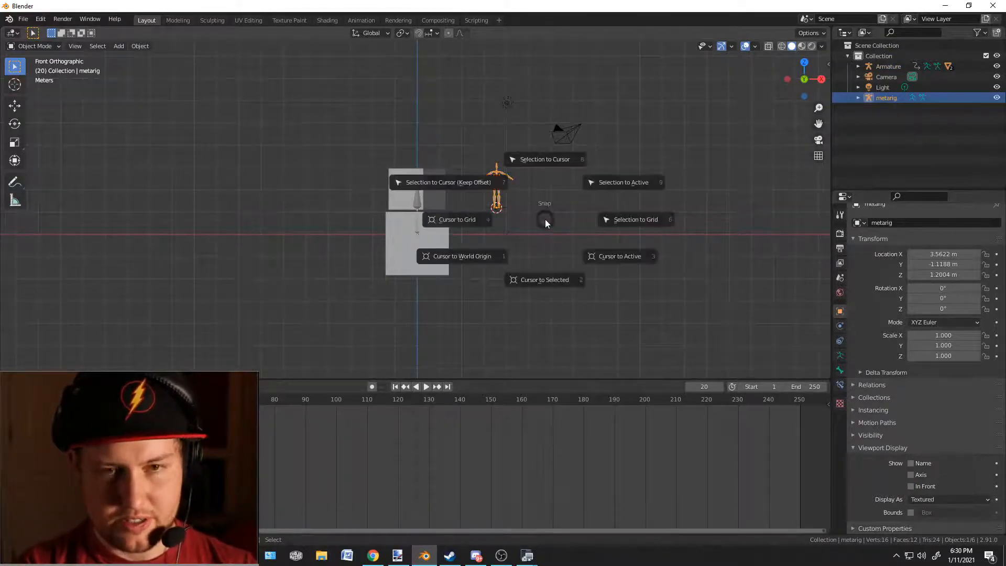
click(458, 256)
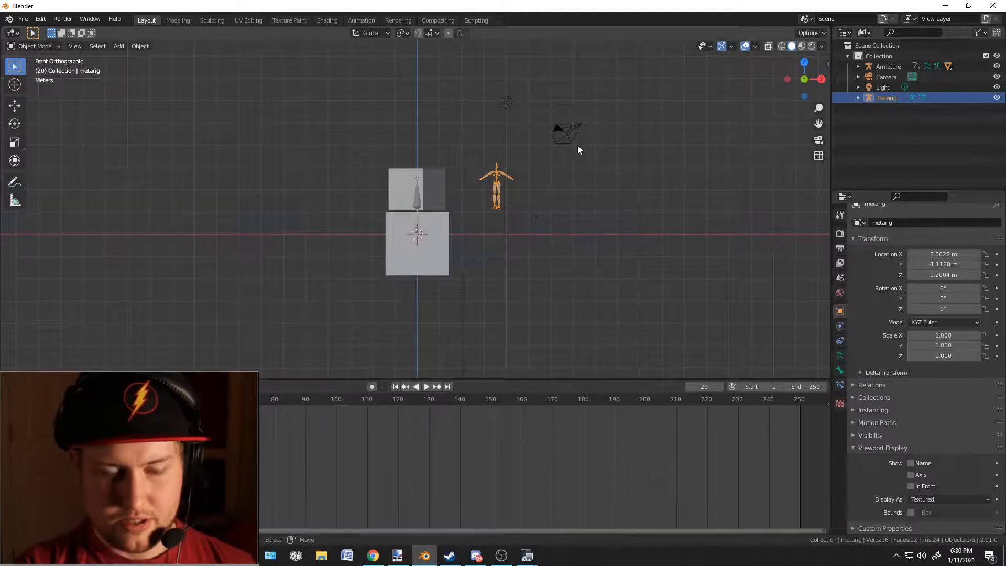
key(shift+s)
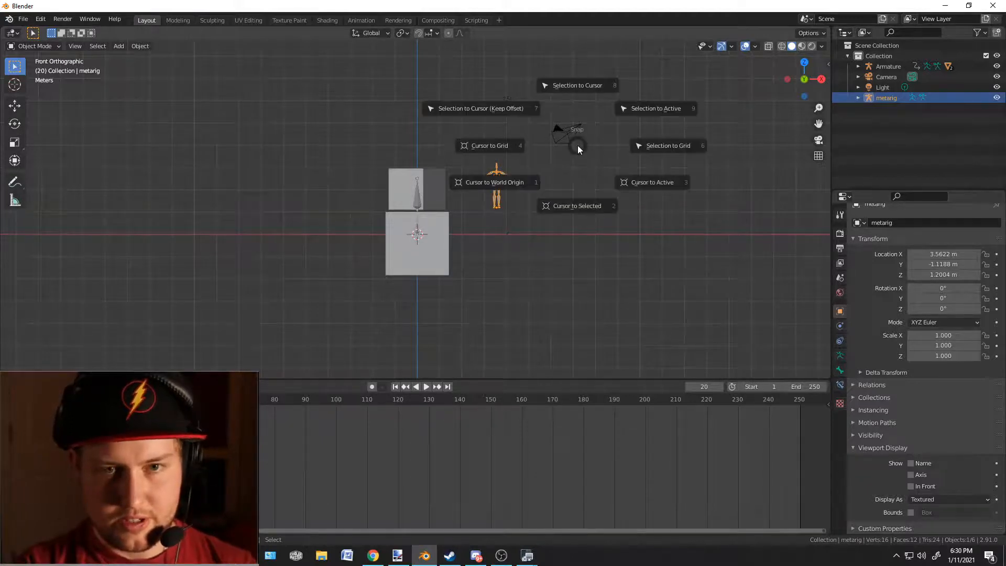
click(586, 87)
- Make the human meta-rig display In Front of the cubes
scroll(424, 219, up, 3)
scroll(424, 219, up, 4)
scroll(506, 233, down, 4)
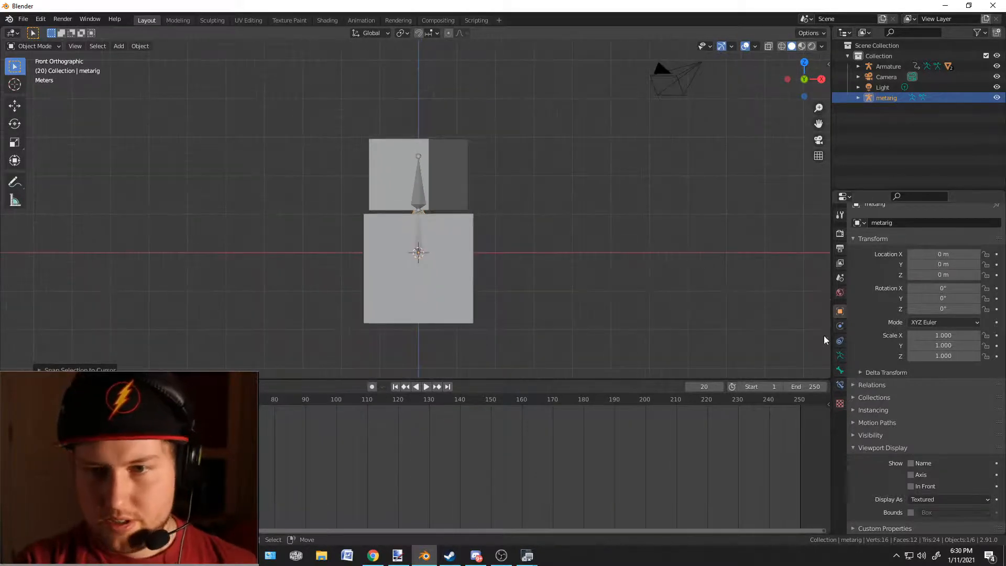
click(911, 487)
- Scale the meta-rig up to about 3.03 and move it down along Z to about -3.17 m
scroll(552, 345, up, 2)
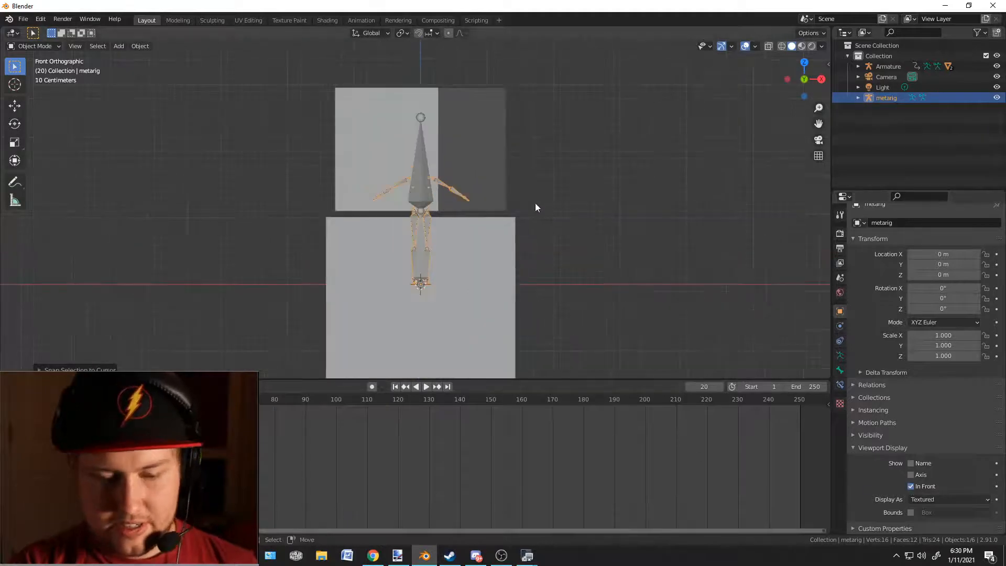
key(s)
click(825, 201)
scroll(577, 228, down, 4)
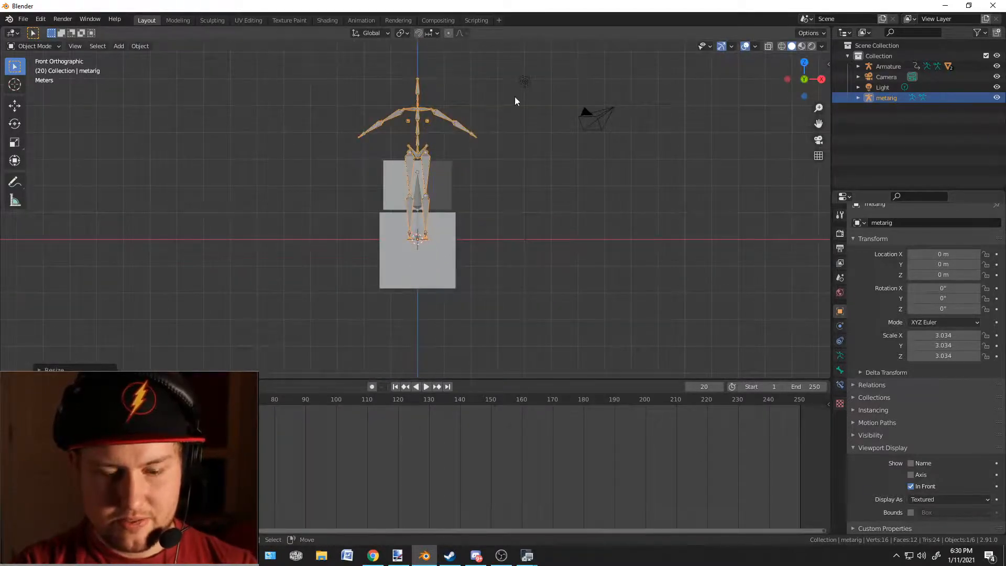
key(g)
key(z)
click(516, 168)
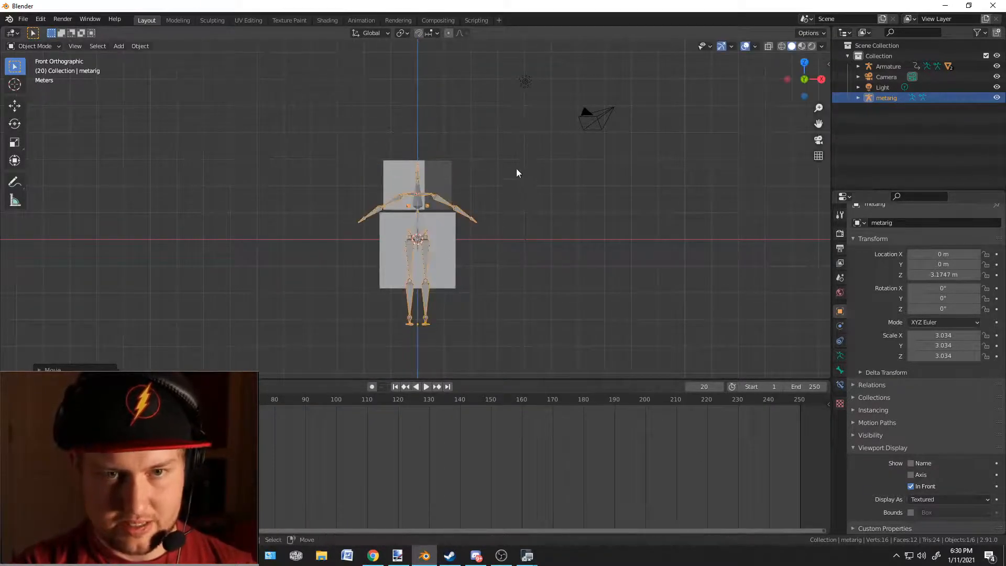
- Switch the human meta-rig to Edit Mode
scroll(517, 166, up, 5)
scroll(557, 152, down, 4)
middle_drag(557, 152, 455, 357)
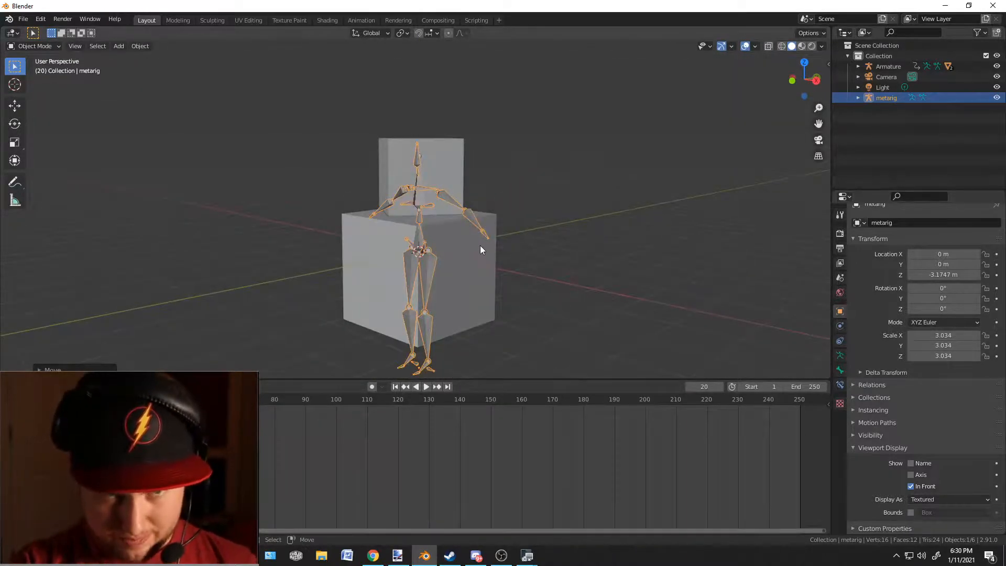
click(38, 47)
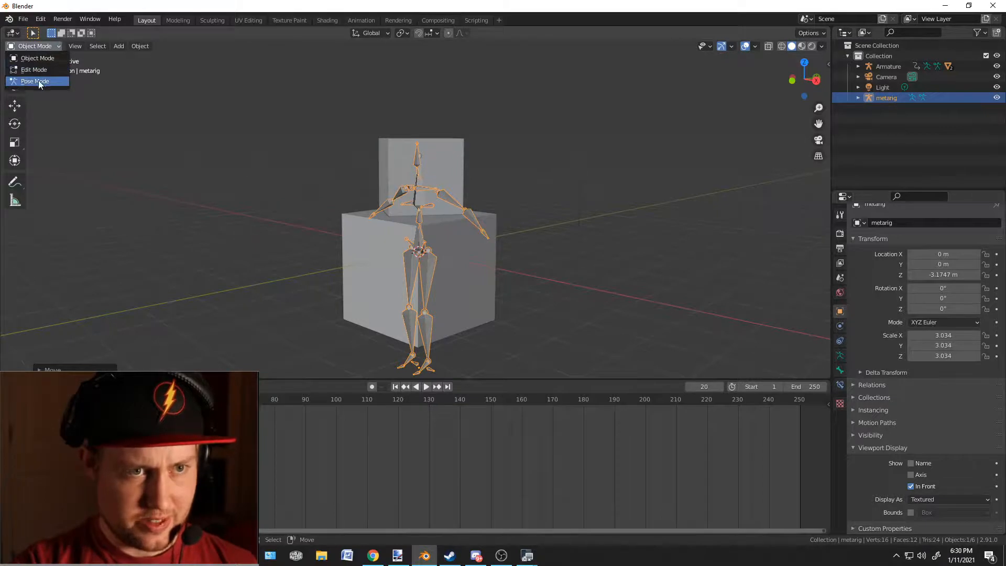
click(32, 70)
- Delete the toe and heel bones from both feet of the meta-rig, using X-axis mirroring
scroll(421, 276, down, 1)
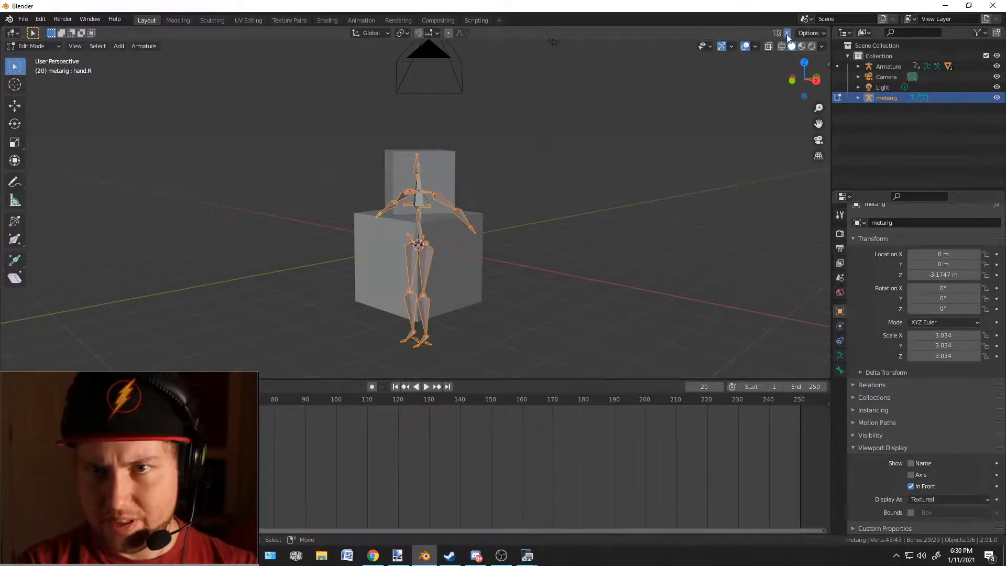
shift+middle_drag(498, 302, 468, 212)
scroll(494, 186, up, 6)
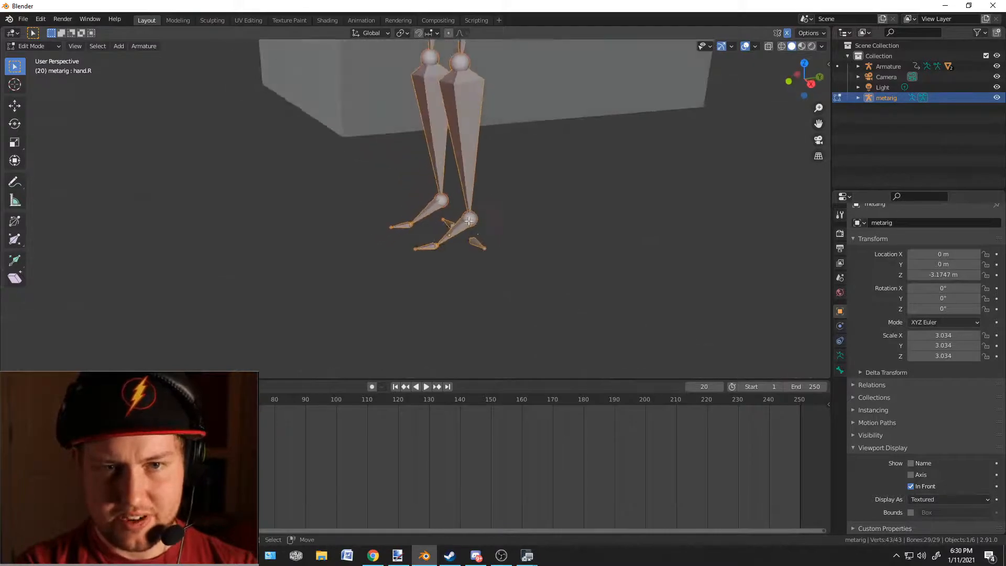
click(509, 232)
click(479, 243)
shift+click(429, 247)
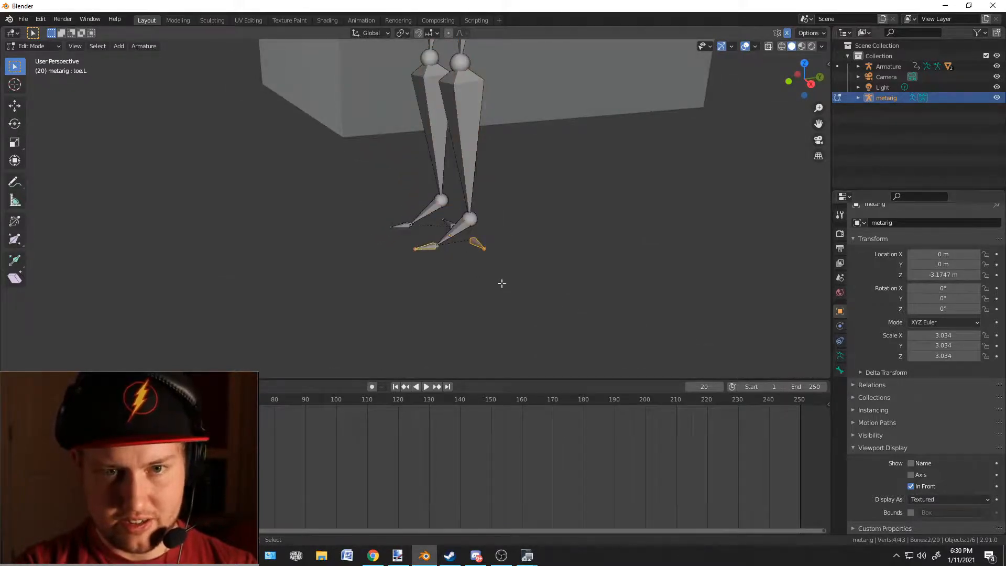
key(x)
click(514, 268)
- Delete the mirrored pair of small chest bones from the meta-rig
scroll(508, 269, down, 5)
middle_drag(472, 225, 512, 202)
scroll(488, 246, up, 3)
click(431, 270)
key(x)
click(552, 248)
- Select the two angled pelvis bones at the meta-rig's hips and delete them
scroll(503, 205, down, 2)
middle_drag(425, 215, 455, 234)
scroll(503, 164, up, 4)
scroll(545, 172, down, 3)
scroll(419, 250, down, 3)
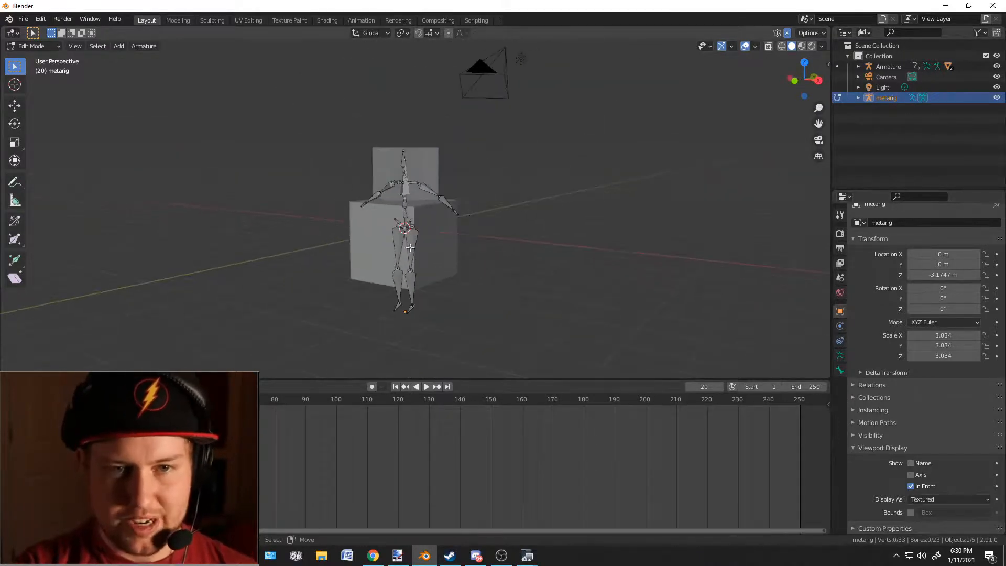
middle_drag(391, 252, 439, 245)
scroll(430, 256, up, 5)
click(422, 267)
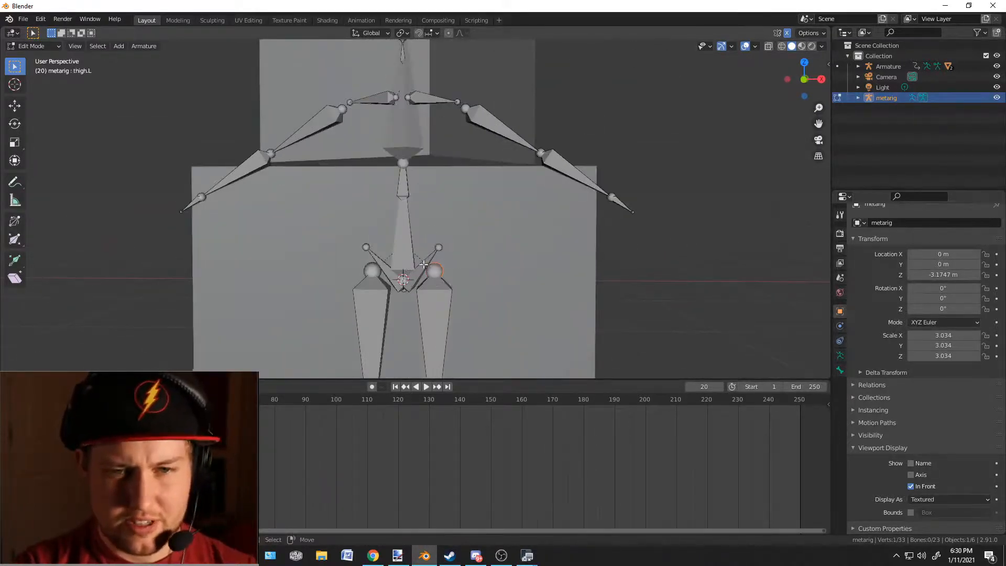
click(420, 267)
shift+click(376, 259)
click(376, 259)
shift+click(429, 259)
click(423, 260)
shift+click(373, 256)
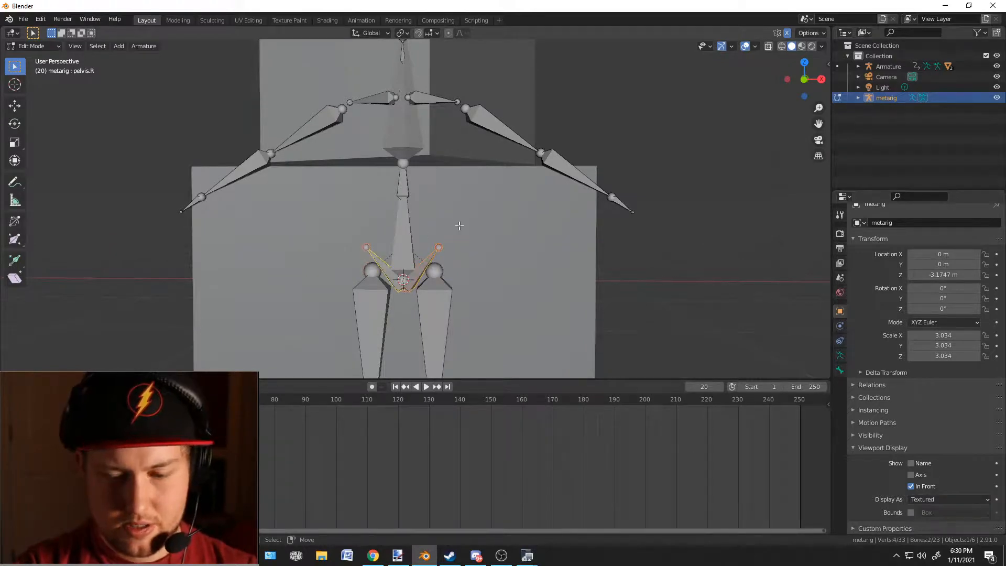
key(x)
click(459, 225)
scroll(466, 231, down, 5)
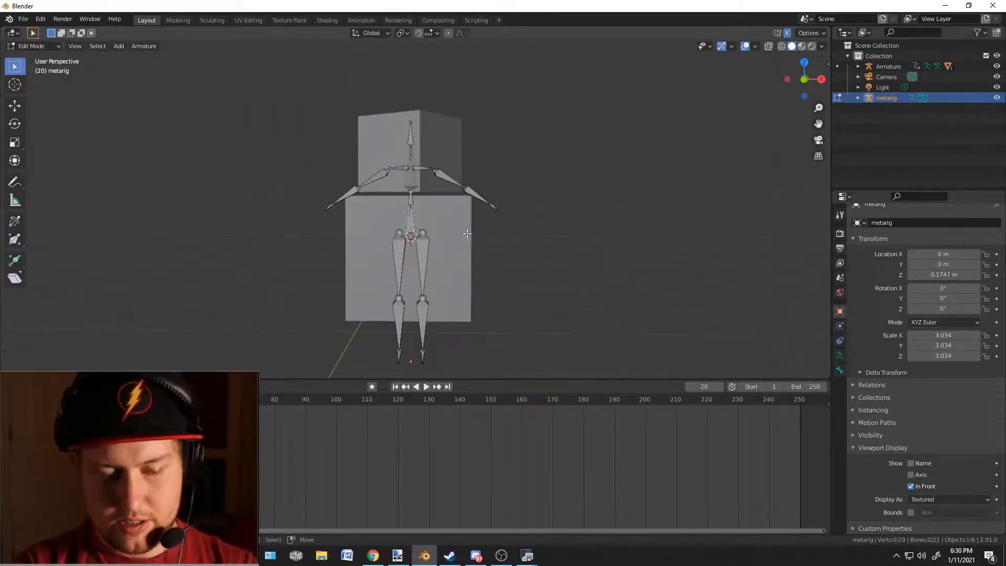
scroll(467, 234, down, 4)
middle_drag(480, 220, 392, 239)
scroll(392, 238, up, 7)
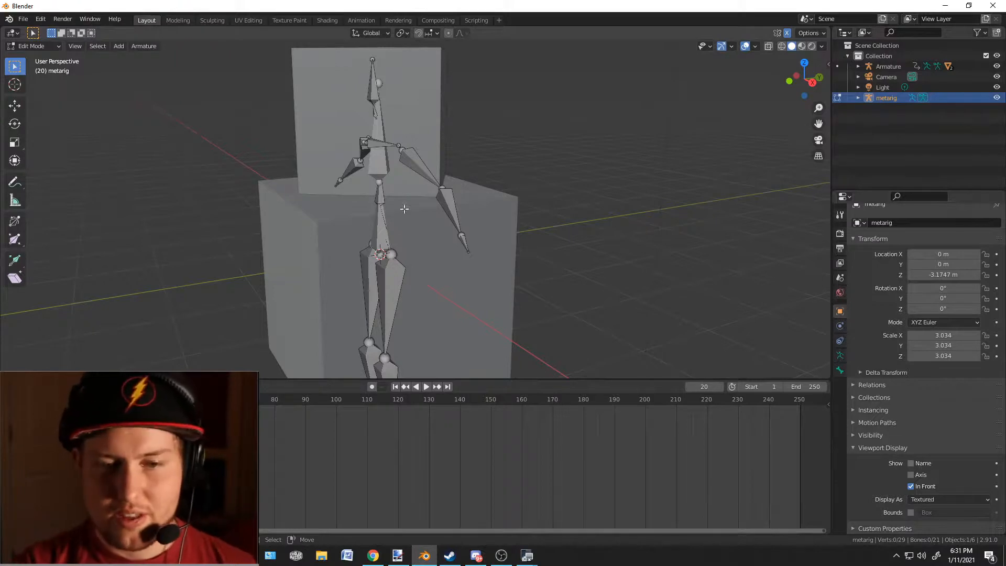
- Switch to YouTube Studio in Chrome, end the livestream, and confirm the End Stream prompt
mouse_move(379, 557)
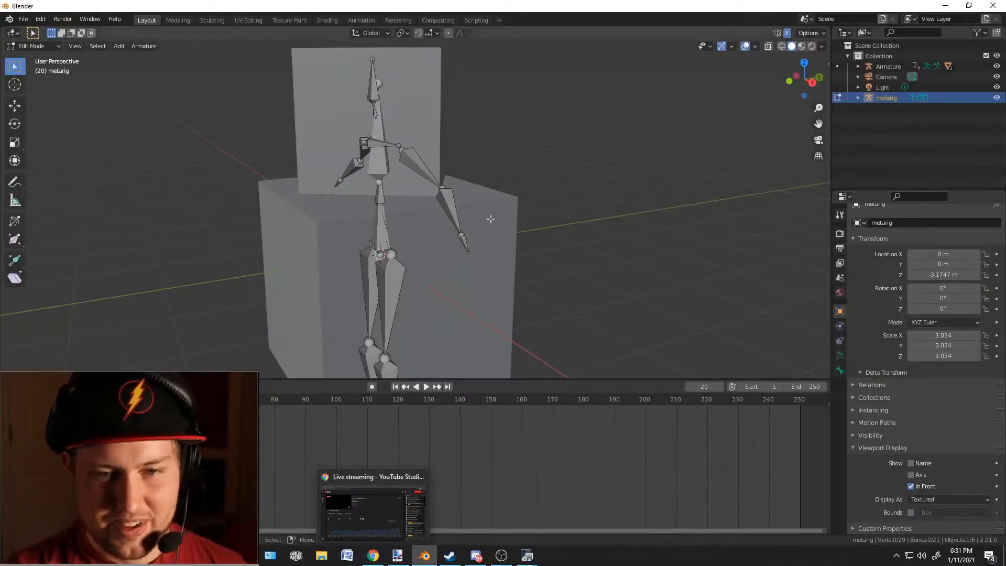
click(372, 556)
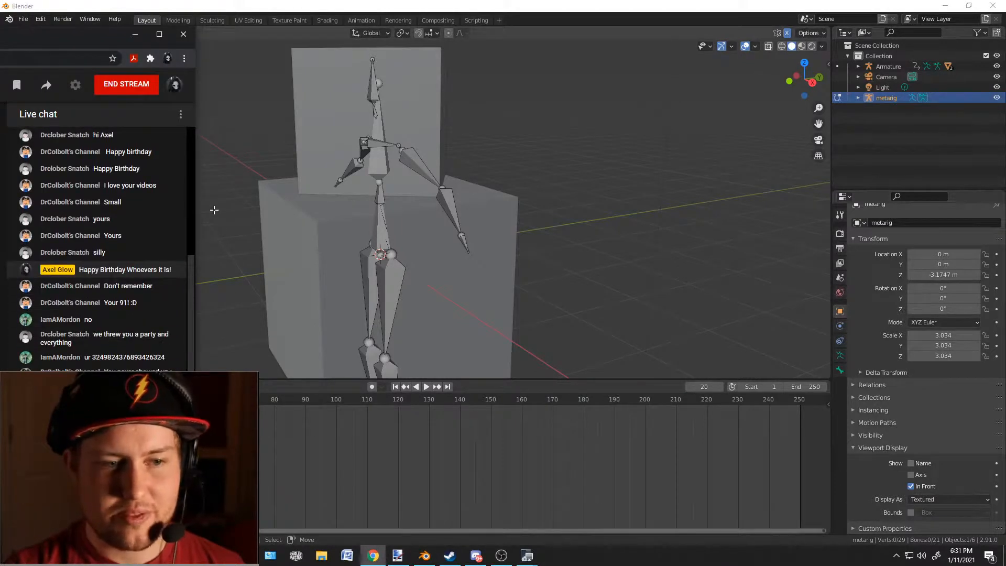
click(111, 93)
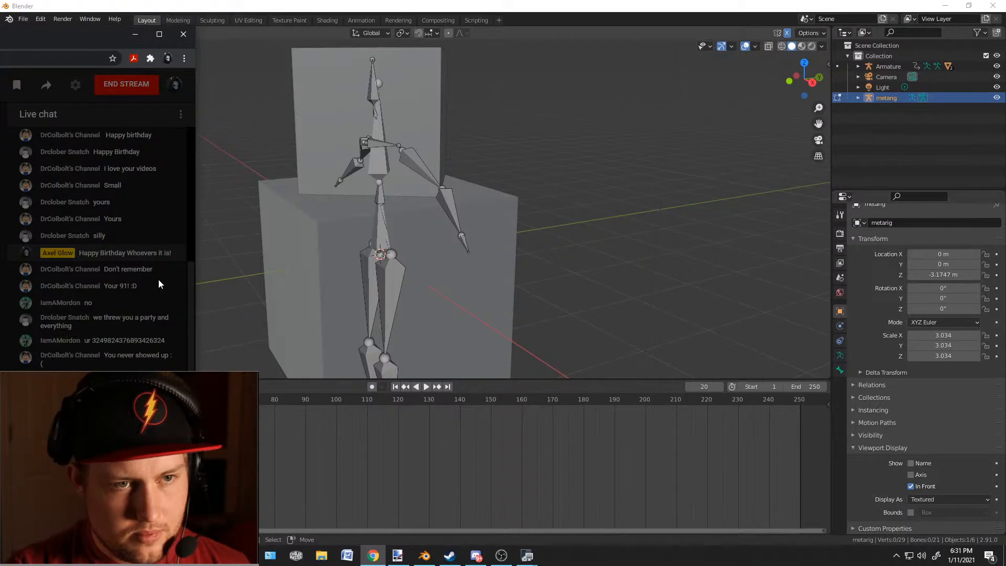
drag(43, 33, 820, 23)
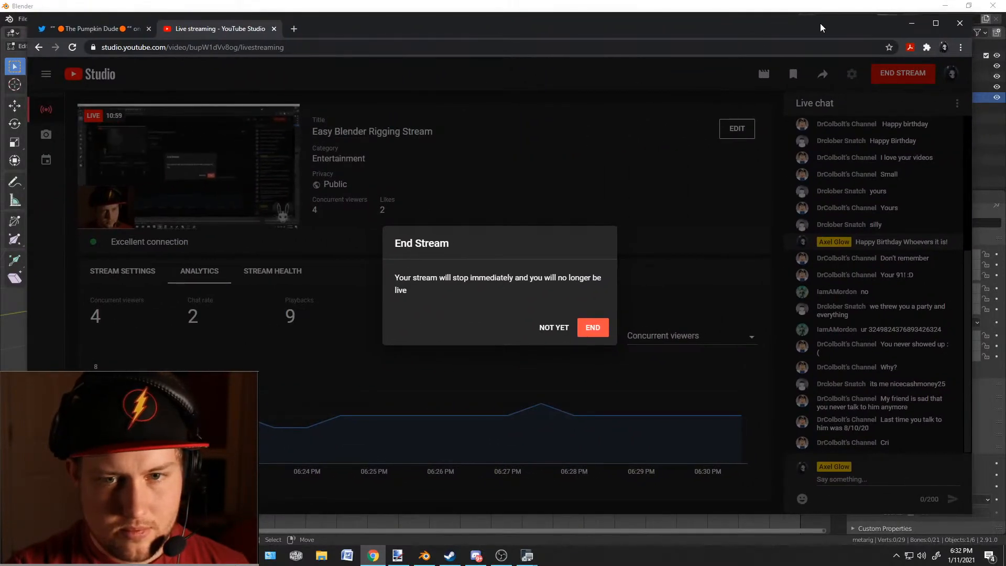
click(598, 328)
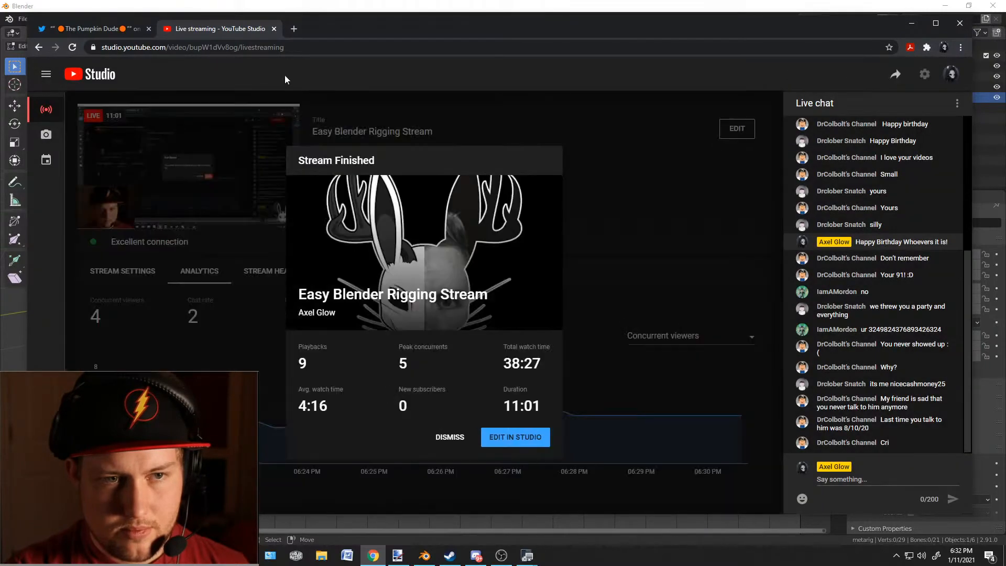